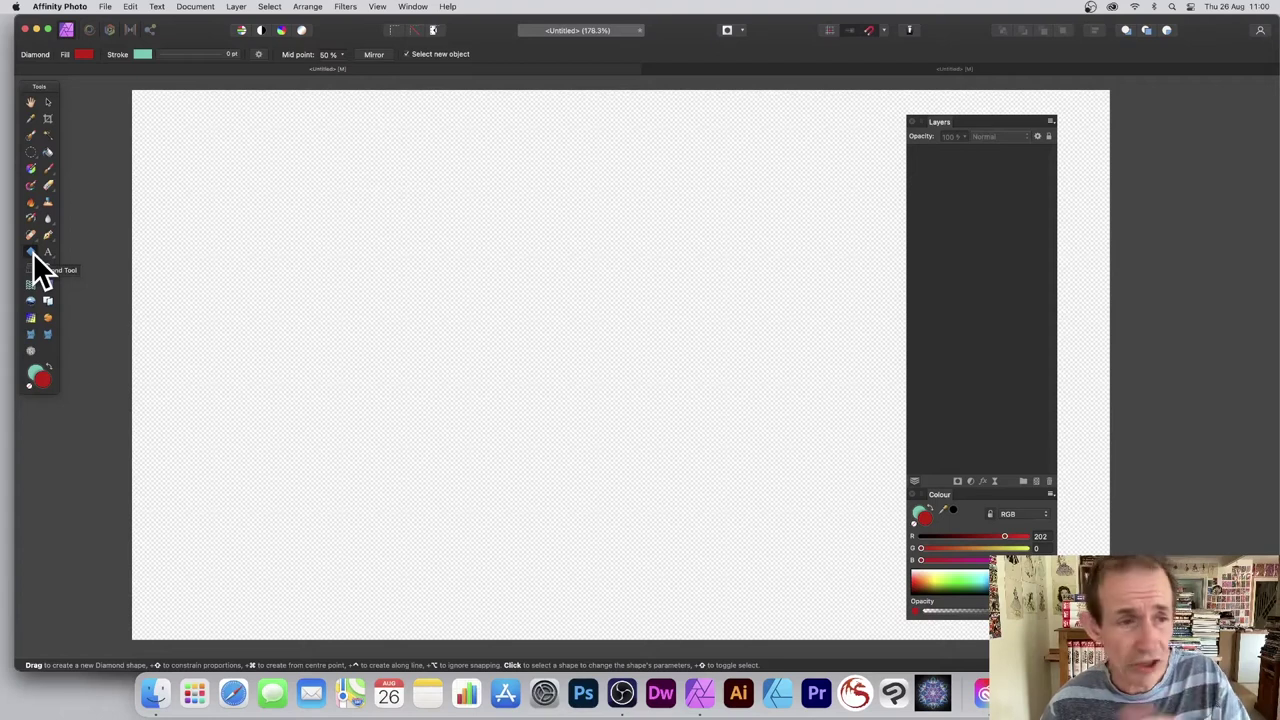
Step: Draw a tall red diamond with the Diamond Tool, filling the centre of the page
drag(33, 252, 102, 309)
drag(386, 106, 680, 622)
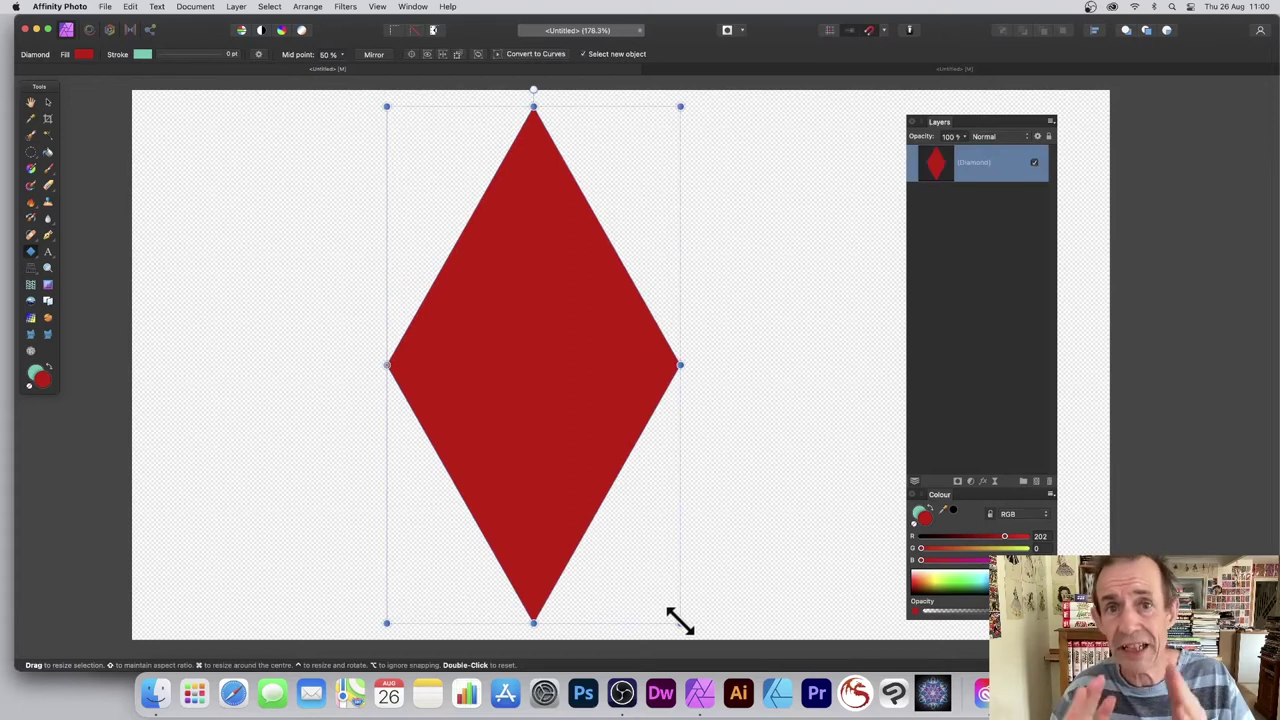
Step: Rasterise the diamond and make a new pattern layer from it
click(235, 7)
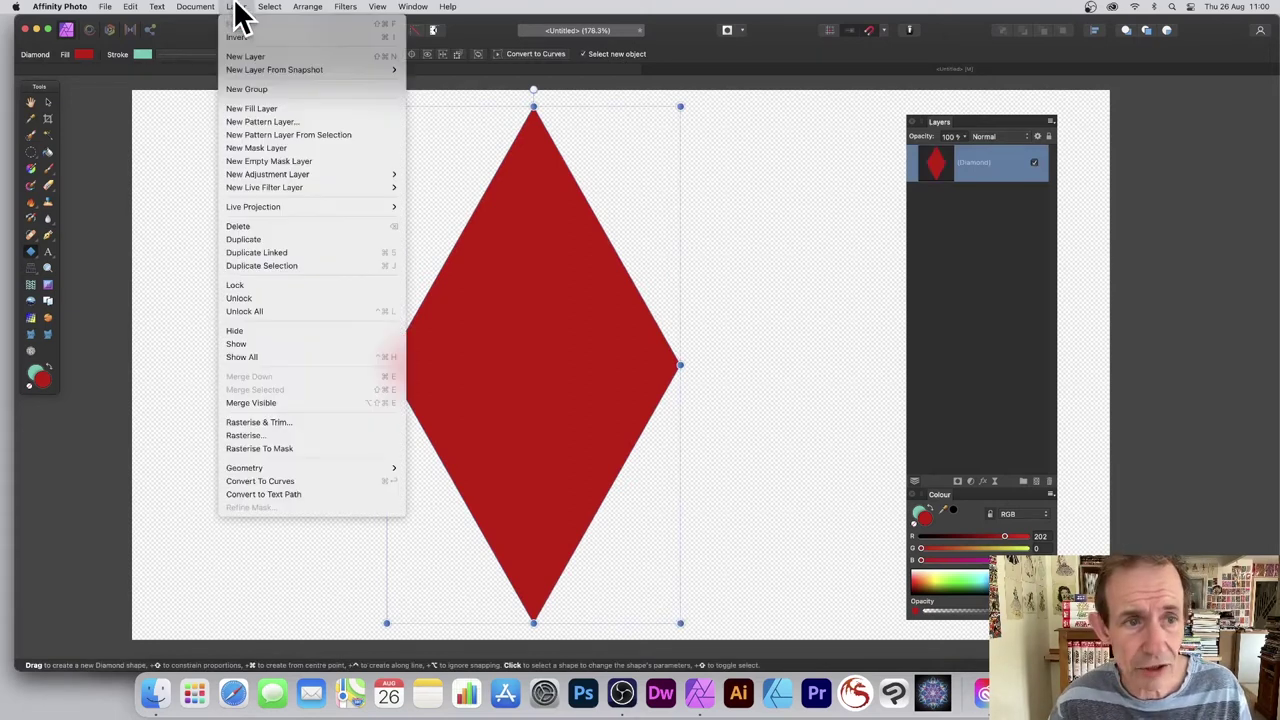
click(255, 435)
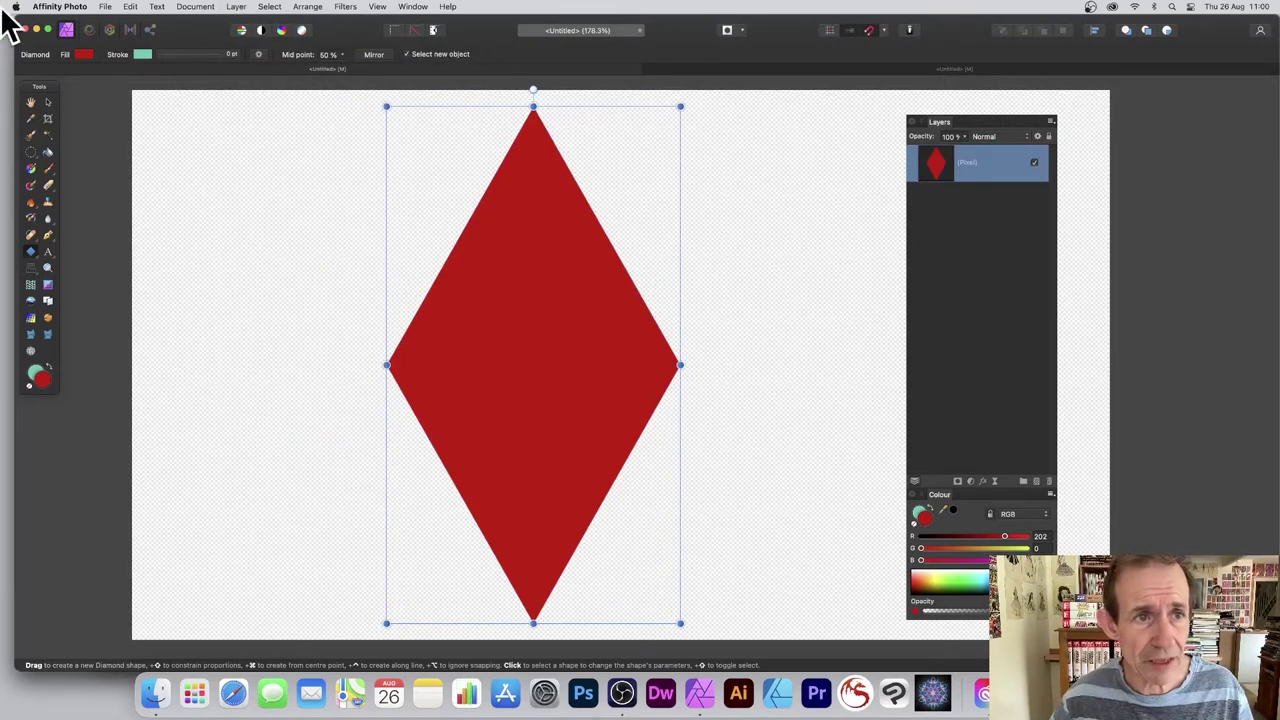
click(238, 8)
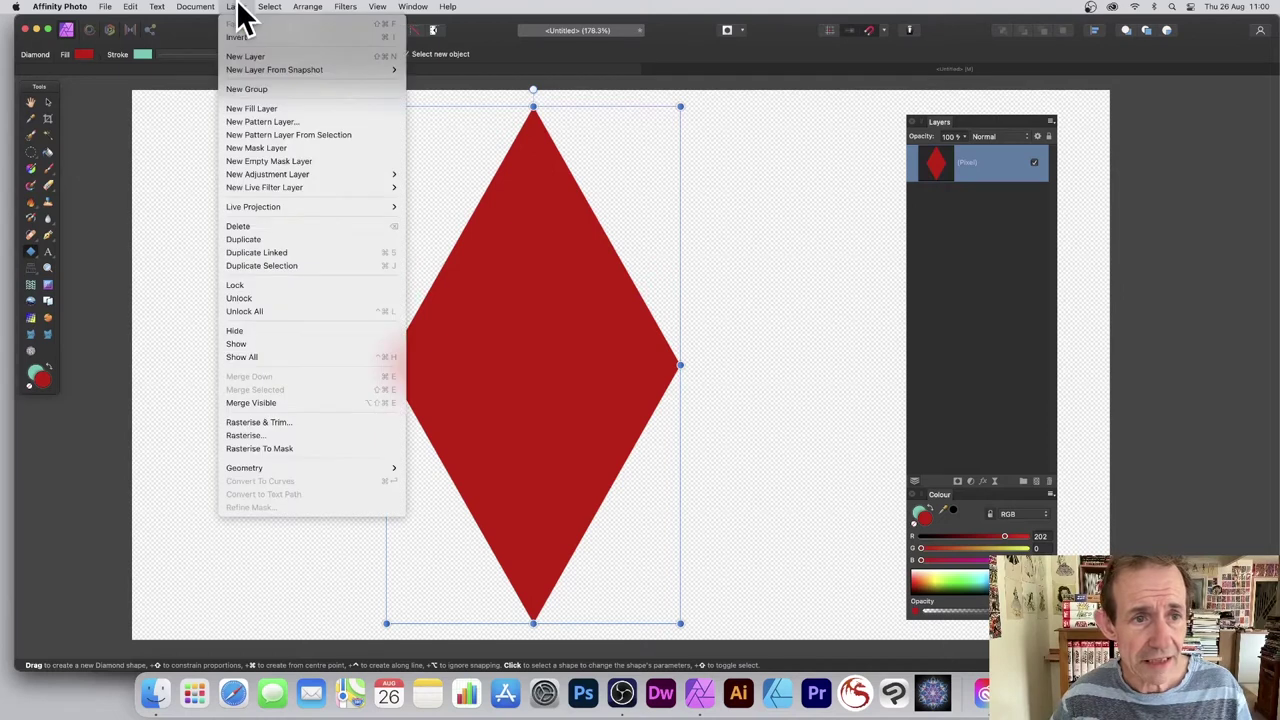
click(306, 140)
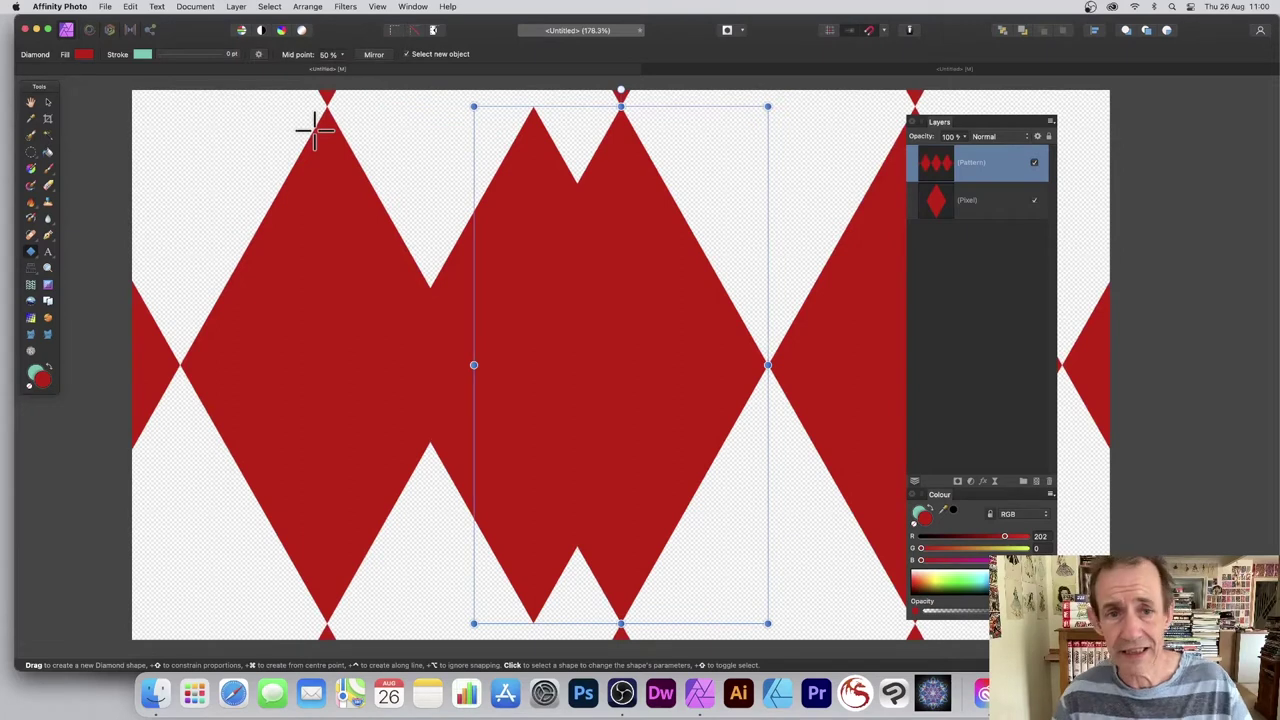
Step: Delete the original pixel diamond and resize the pattern tile so the diamonds meet cleanly
drag(474, 106, 514, 172)
click(945, 201)
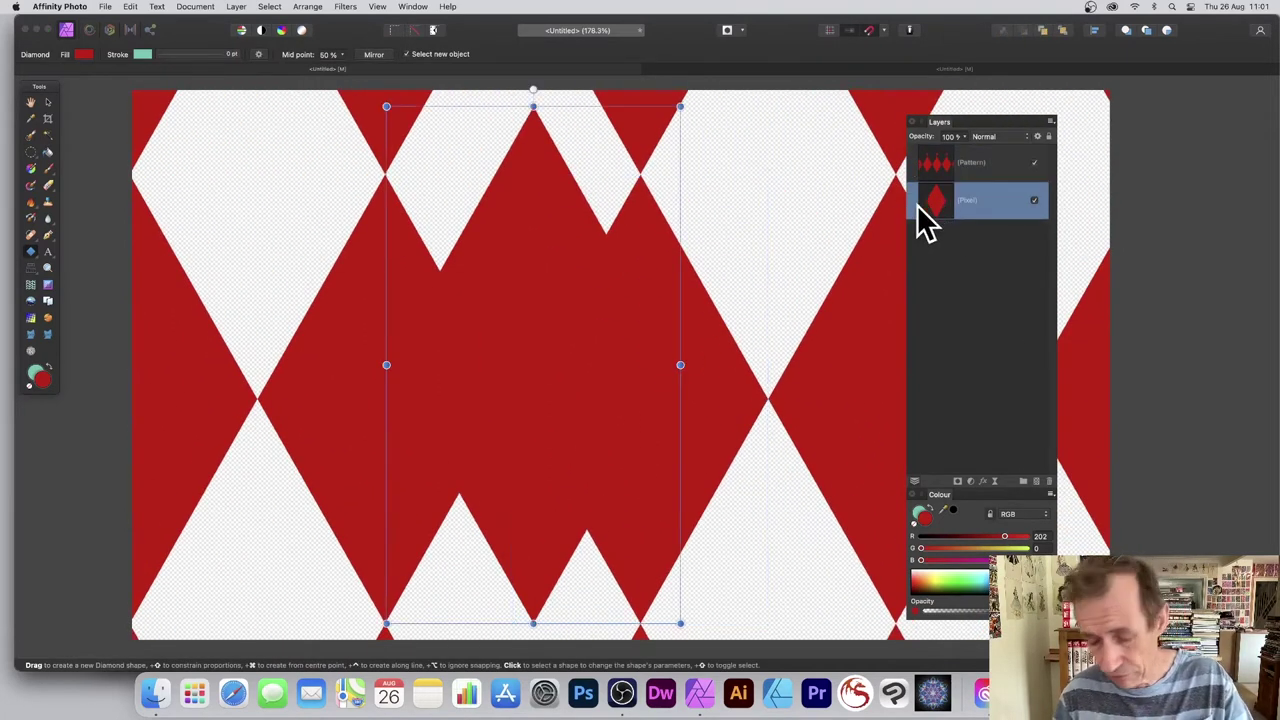
key(Delete)
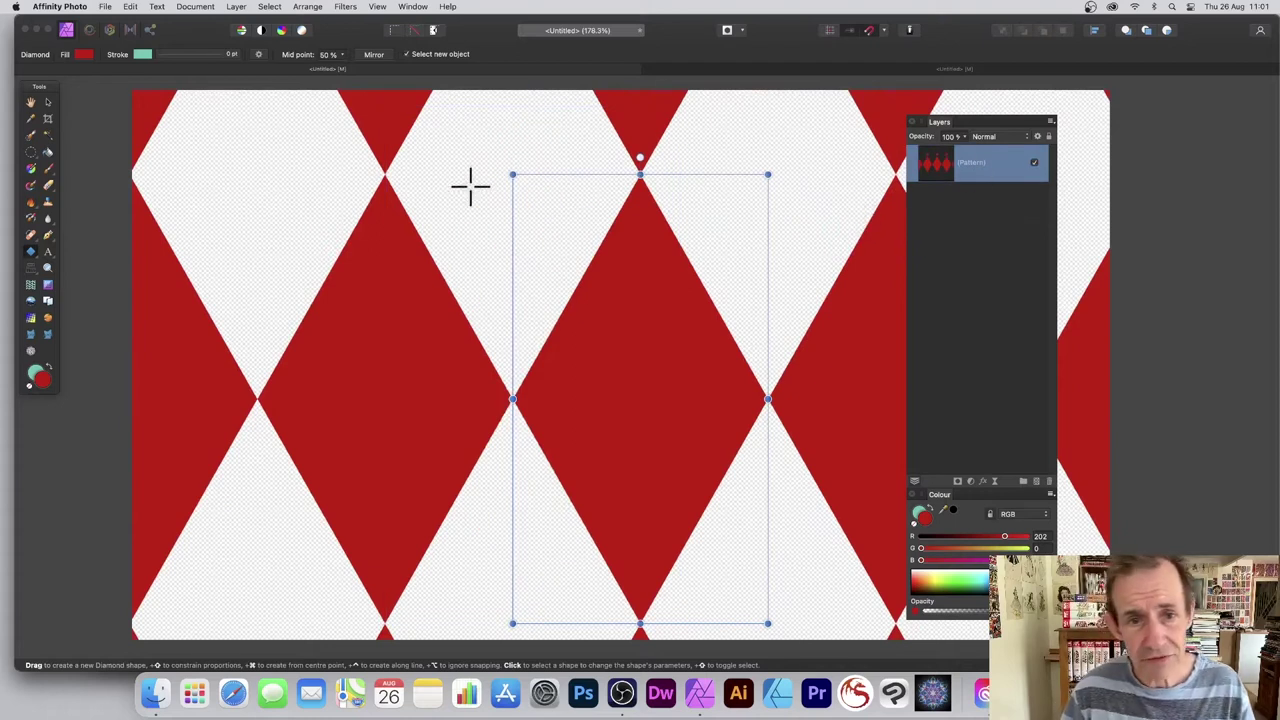
drag(513, 176, 434, 177)
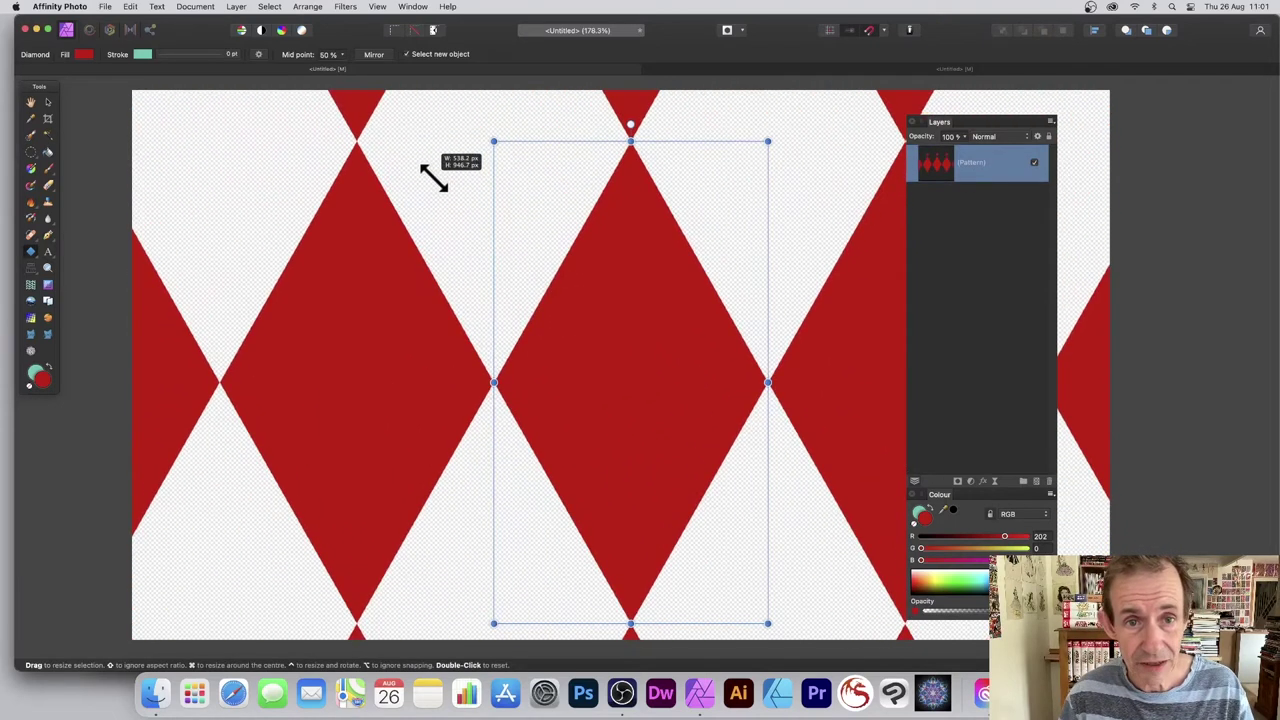
Step: Duplicate the pattern layer and enlarge the copy's tile
click(236, 7)
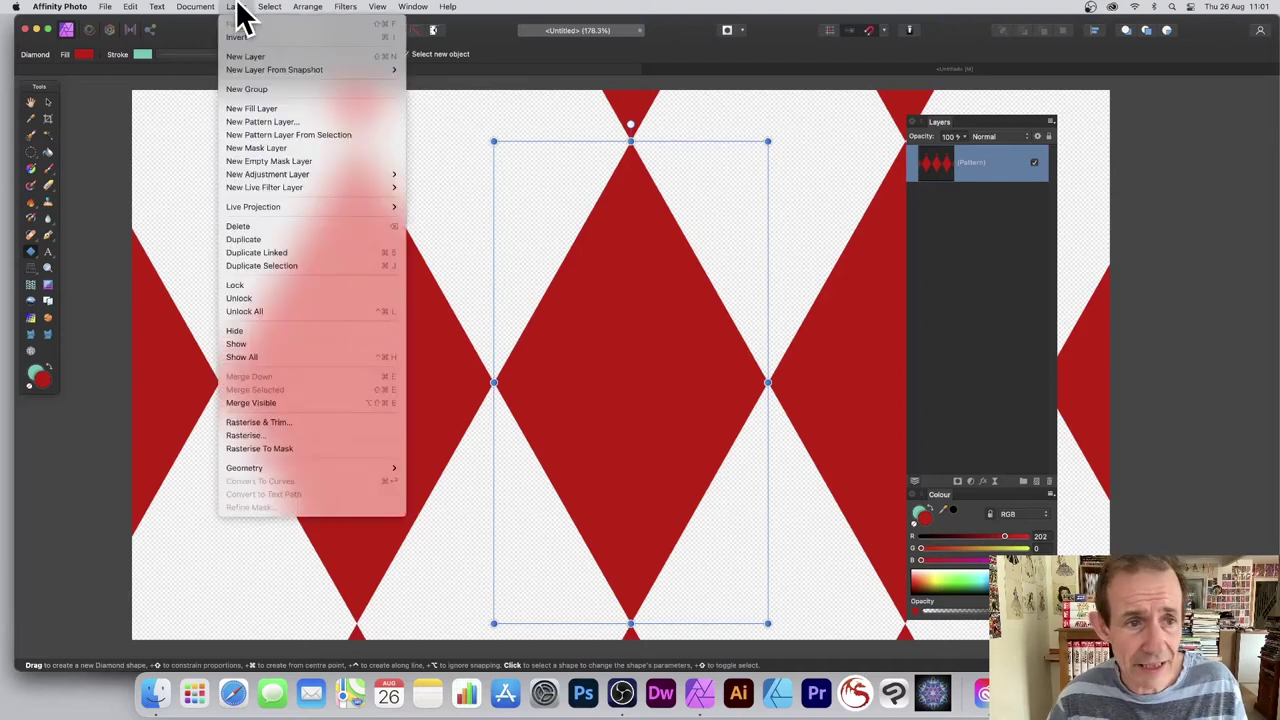
click(272, 240)
drag(494, 141, 446, 237)
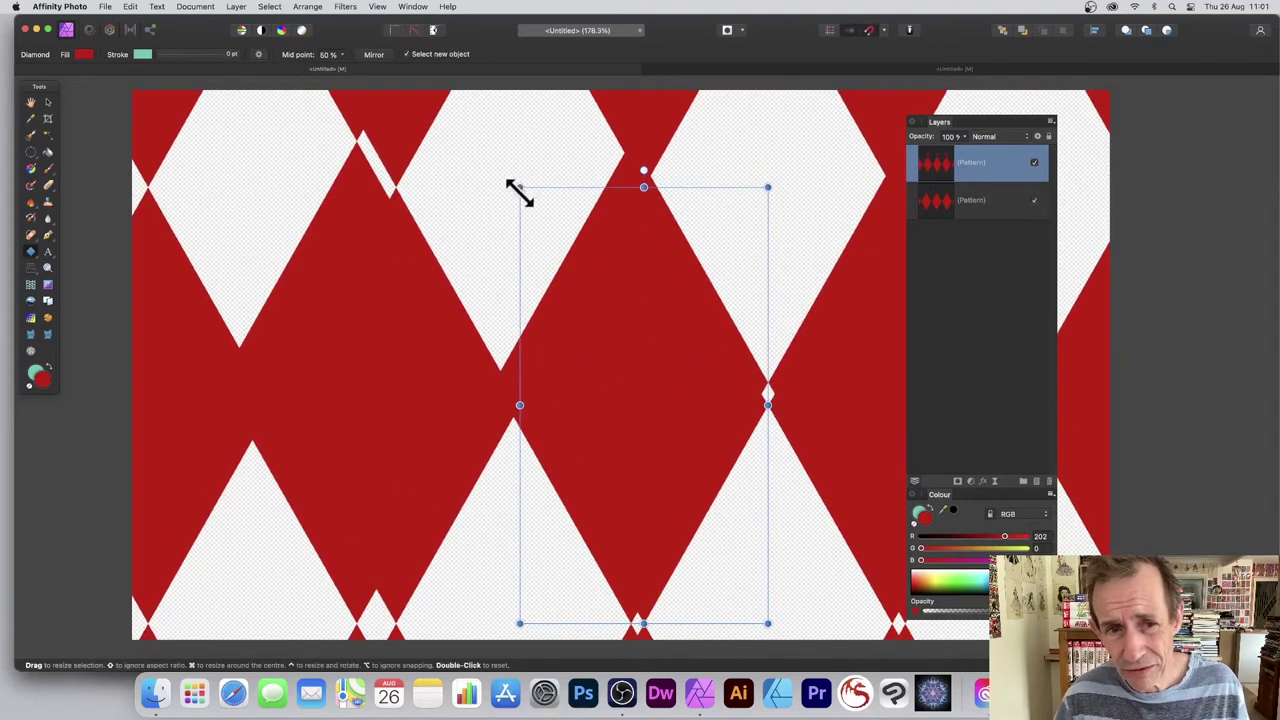
drag(520, 188, 615, 355)
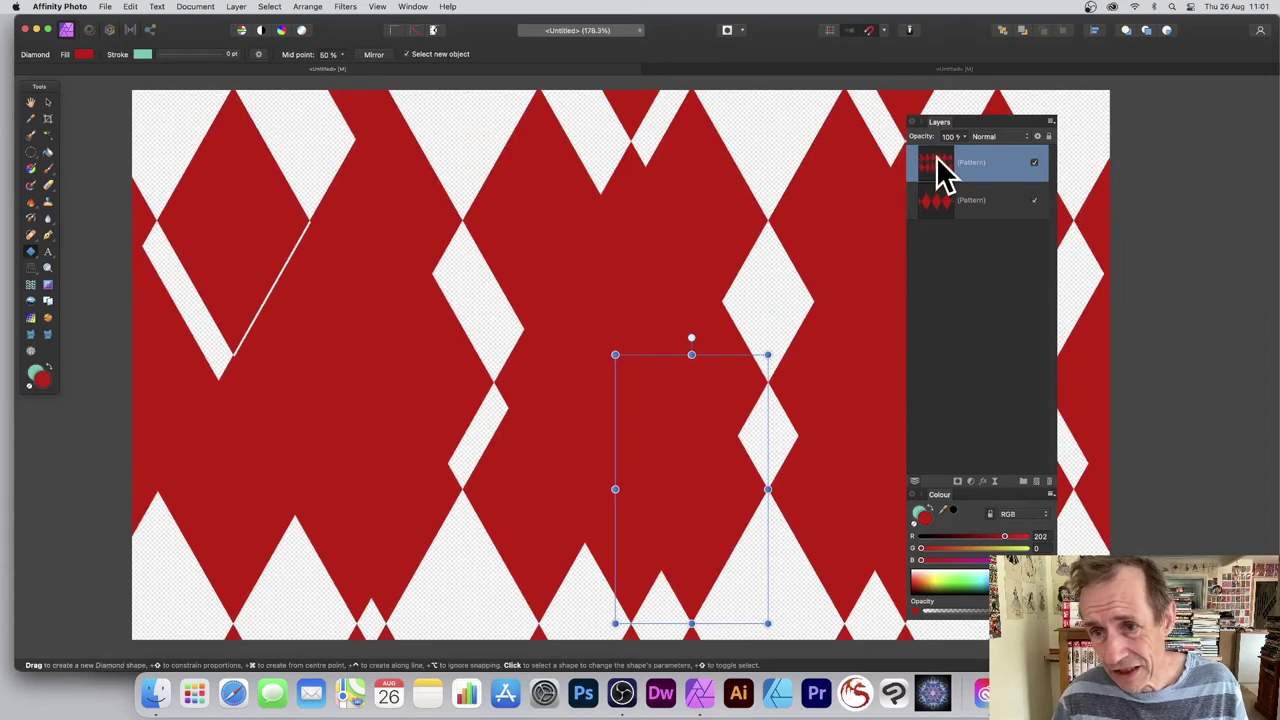
Step: Nest the copy inside the original pattern, shrink the child into small diamonds, and select the parent
drag(940, 162, 952, 196)
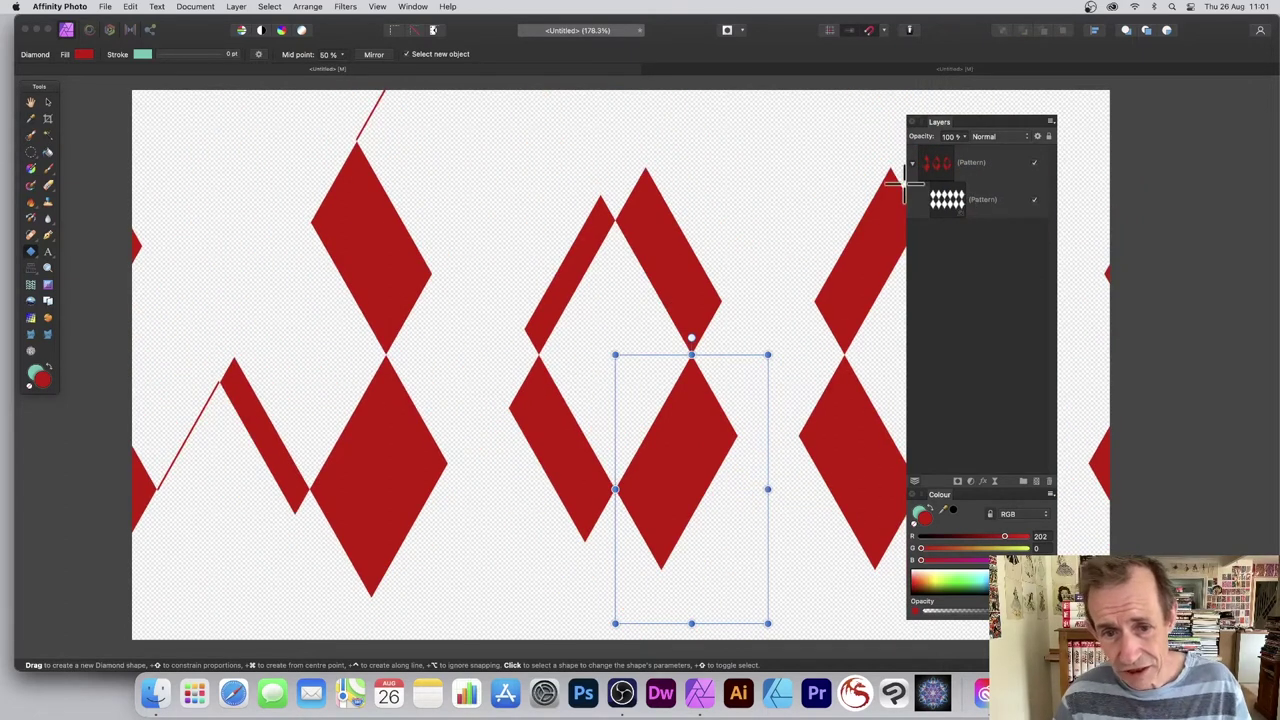
drag(613, 354, 763, 545)
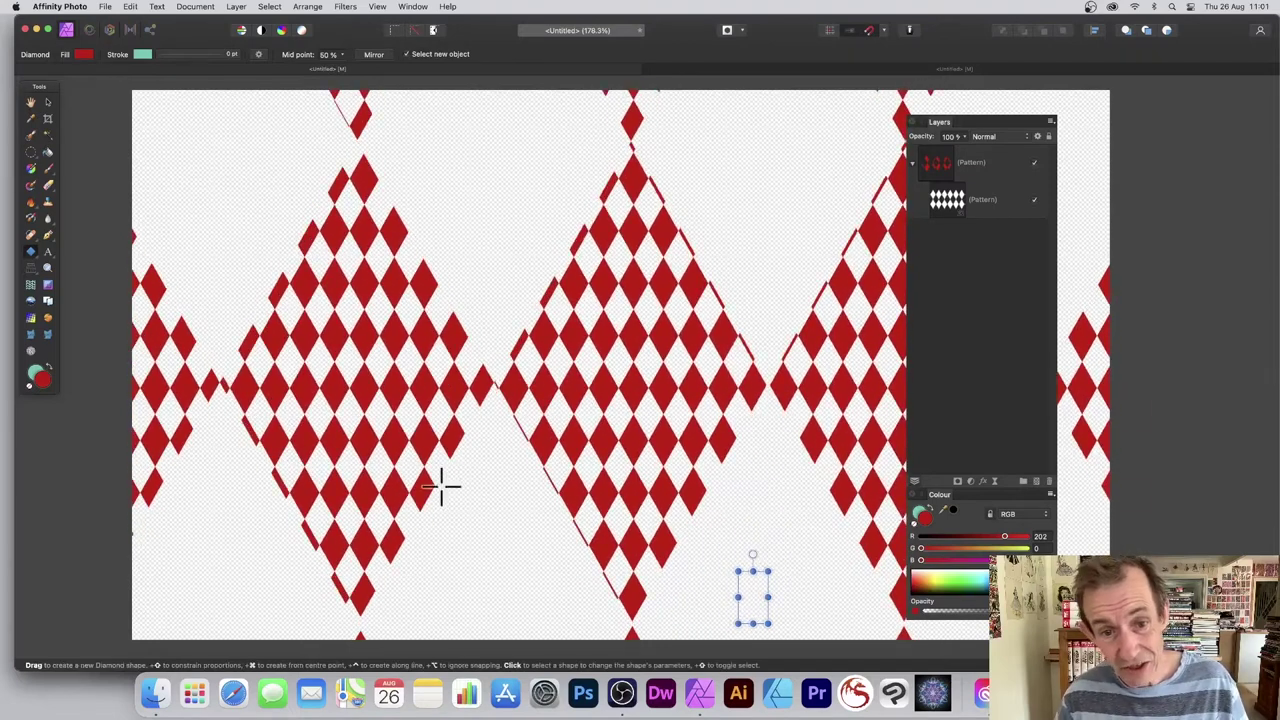
click(938, 158)
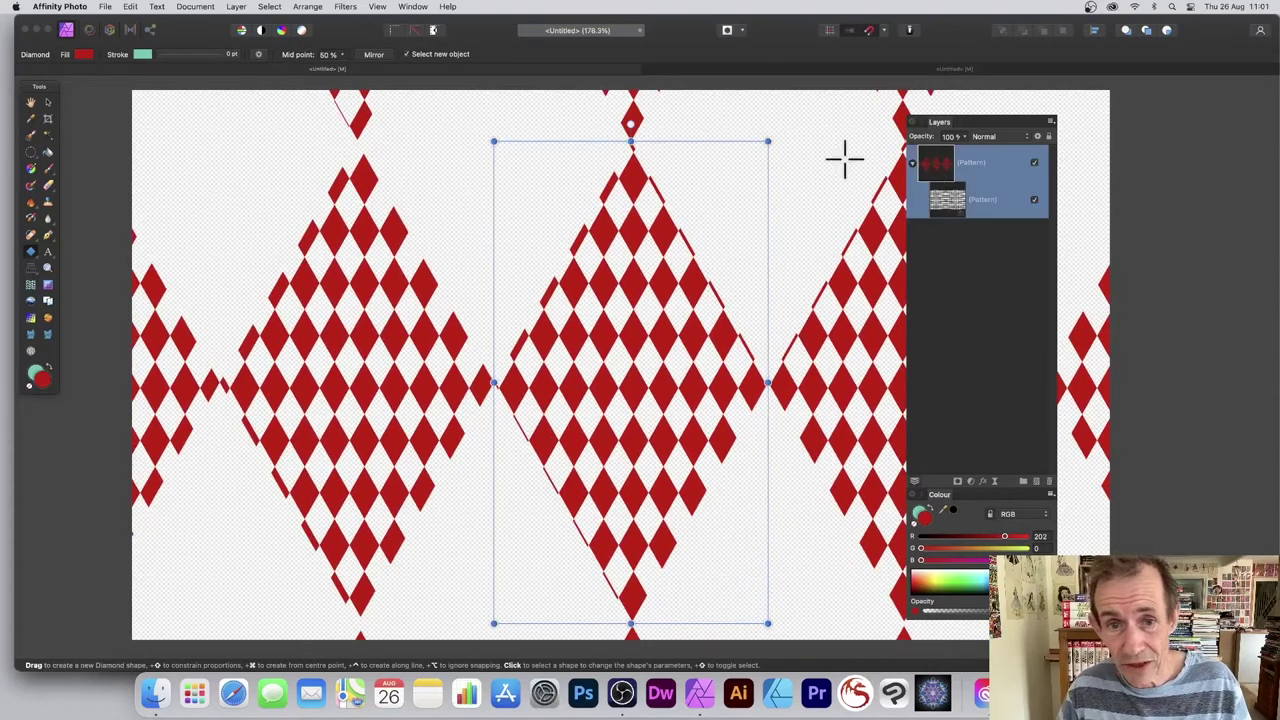
Step: Resize the nested pattern tile with the Move Tool so the diamond motifs repeat across the page
drag(494, 143, 277, 120)
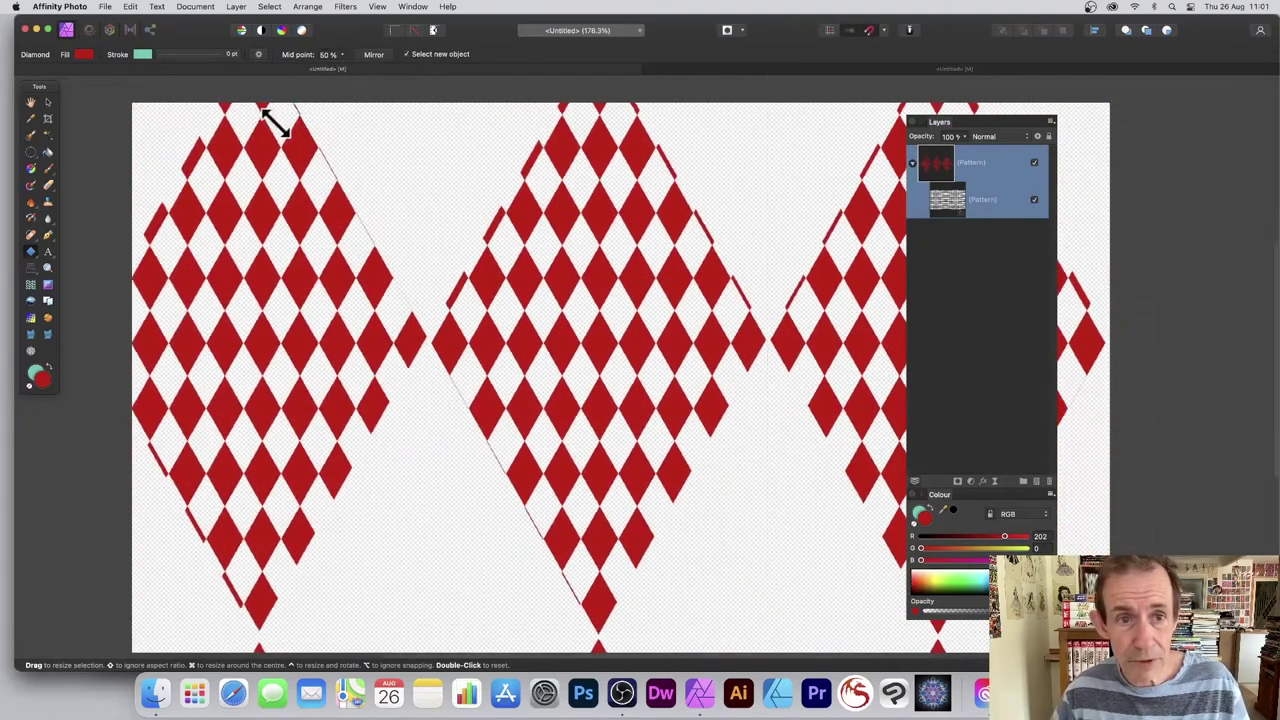
click(48, 101)
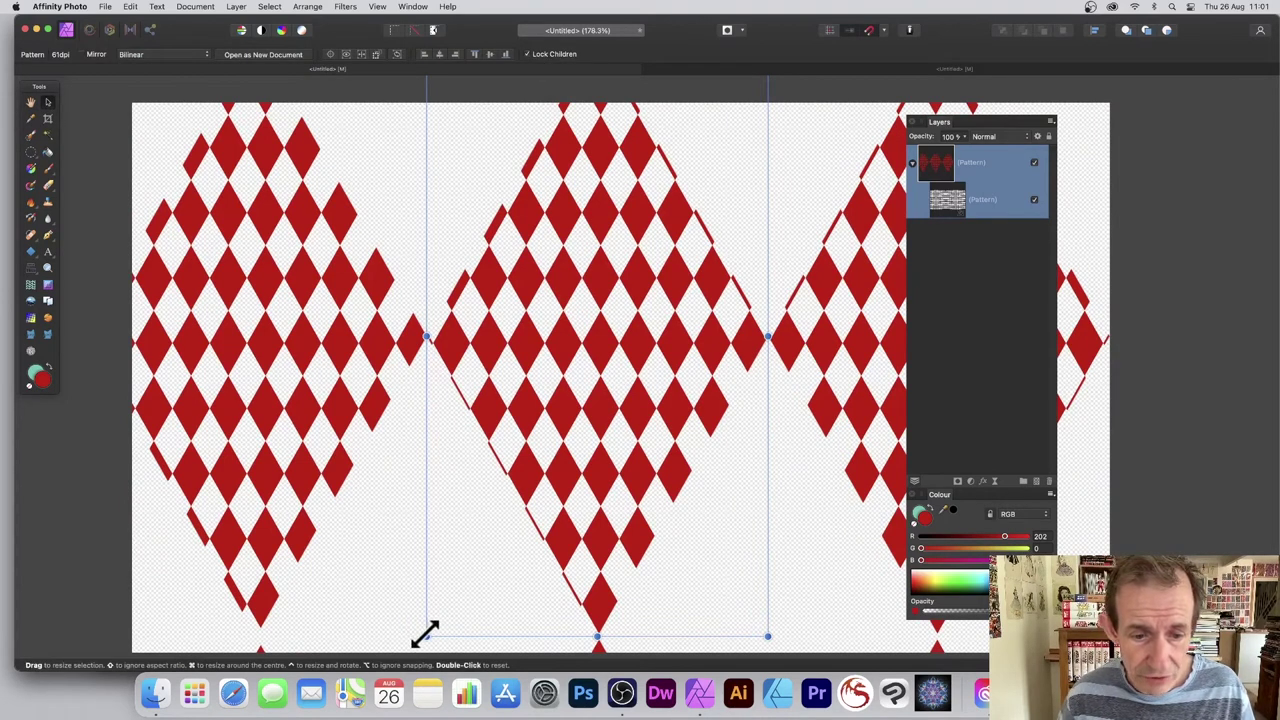
drag(426, 636, 480, 540)
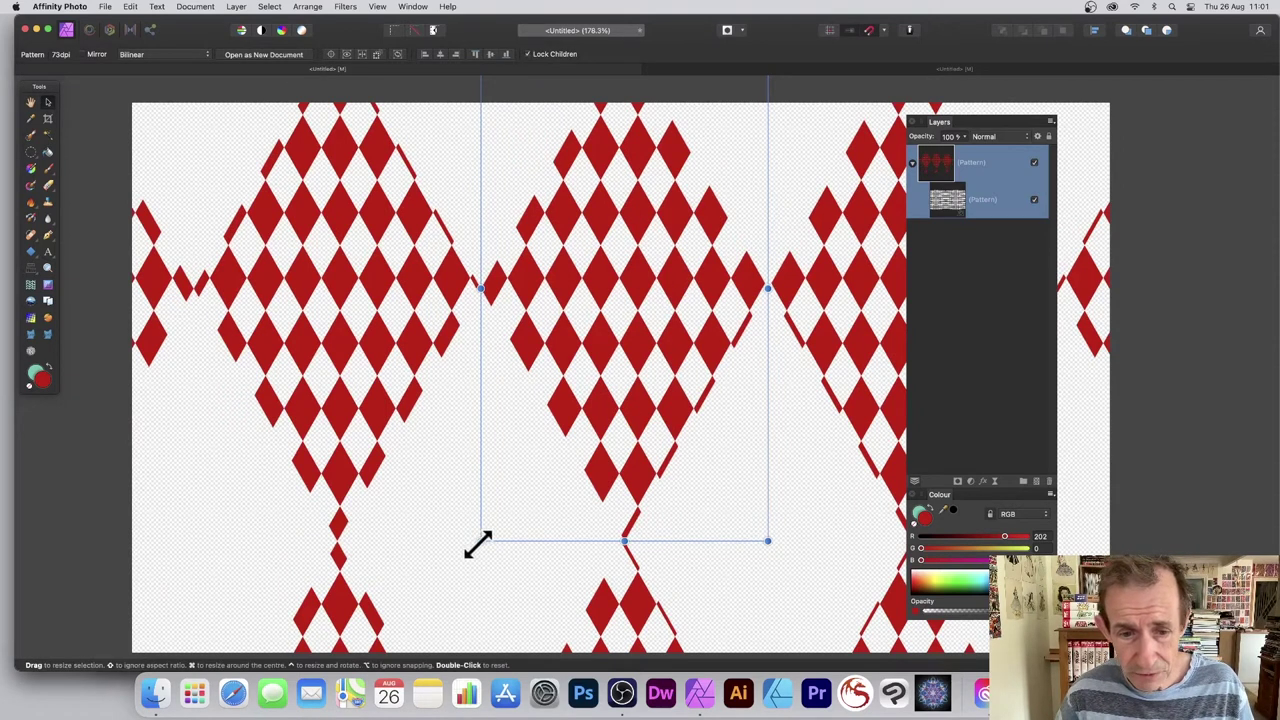
drag(480, 540, 422, 550)
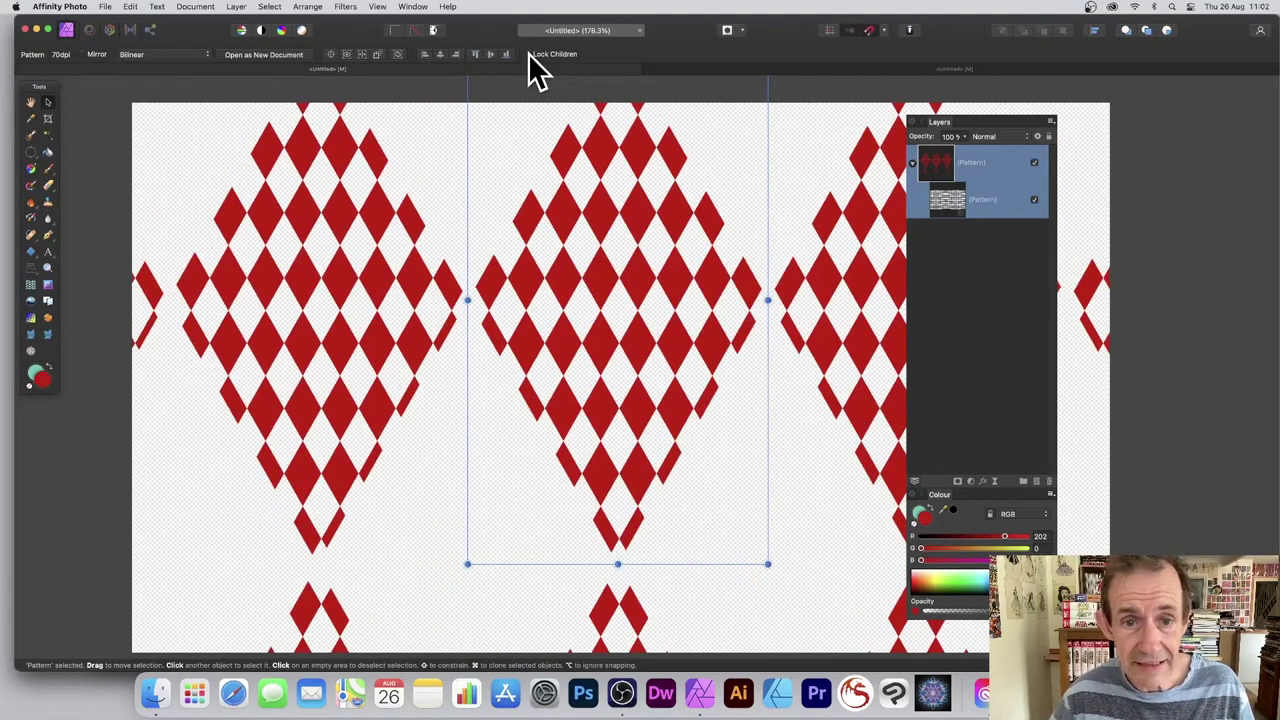
drag(467, 564, 474, 318)
drag(768, 371, 806, 440)
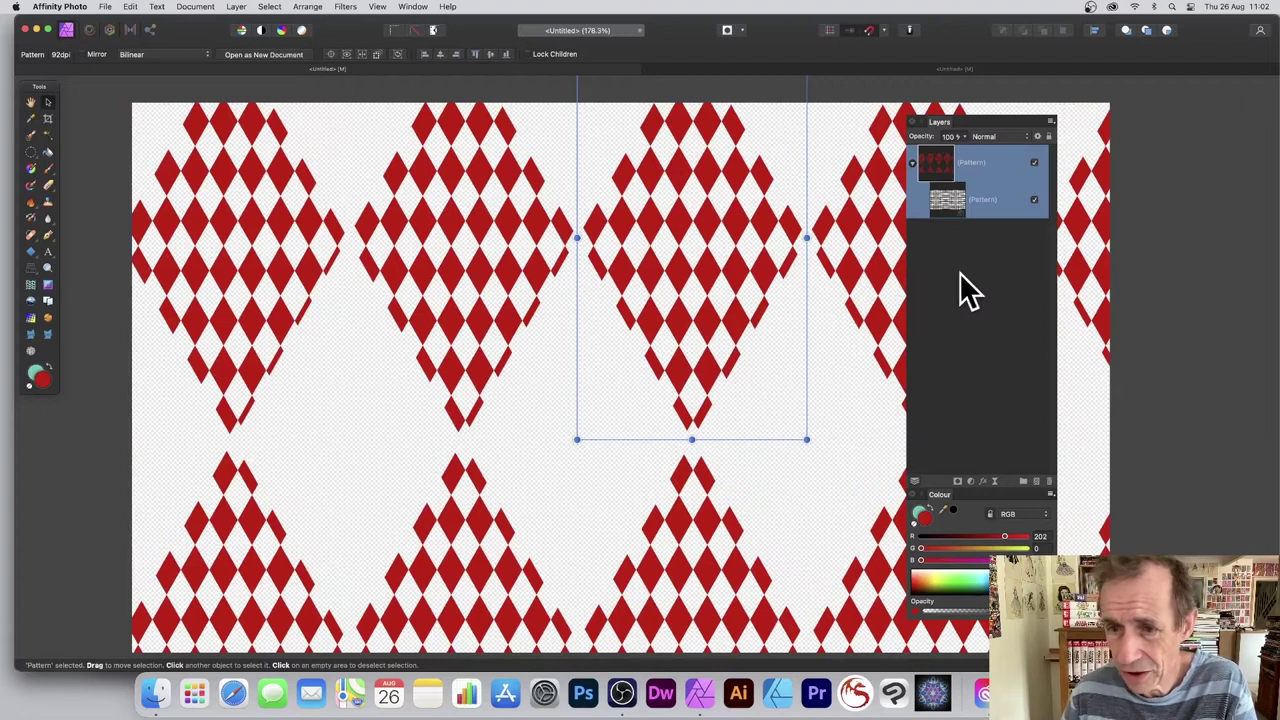
Step: Add a black Colour Overlay effect at Normal blend mode to the nested pattern
click(985, 479)
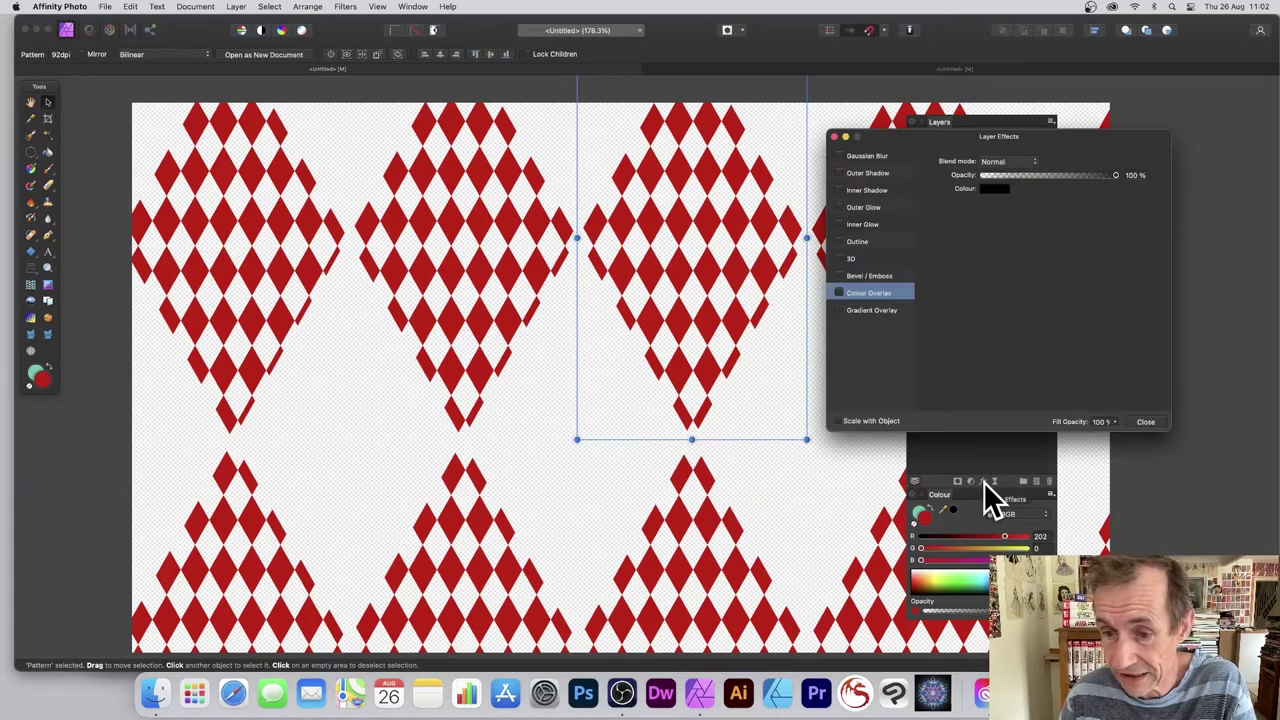
click(840, 293)
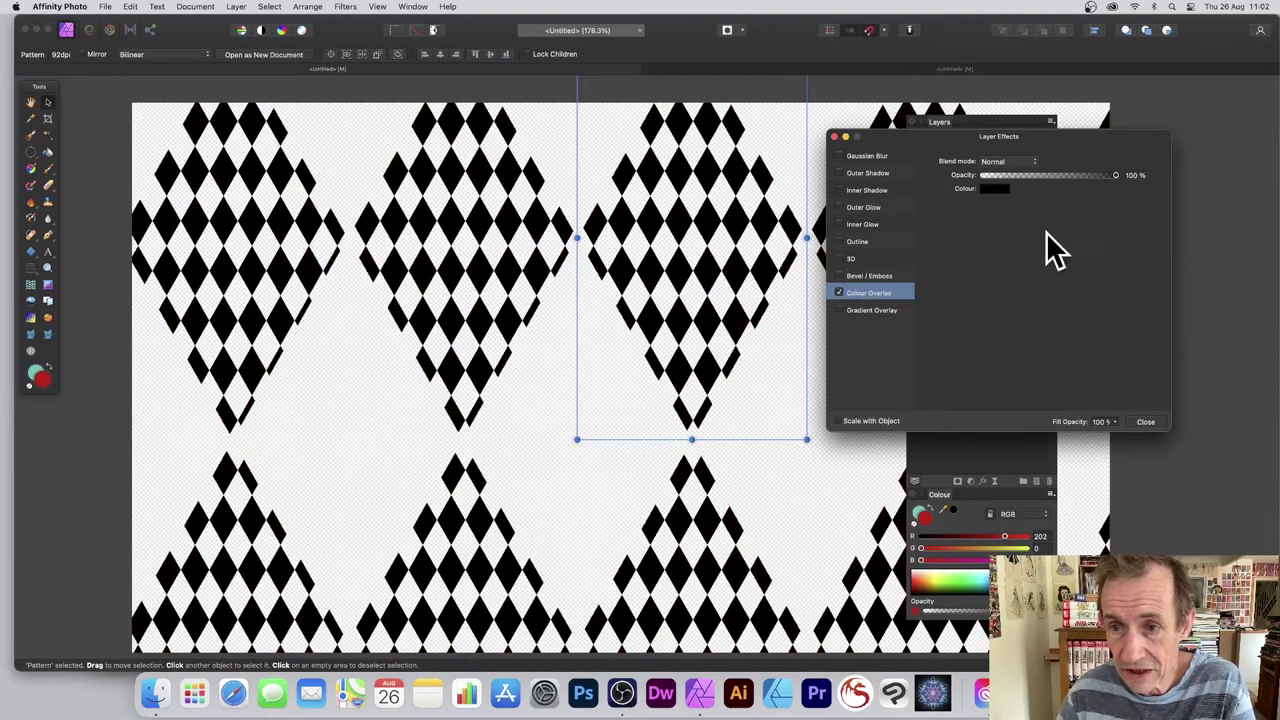
click(1017, 161)
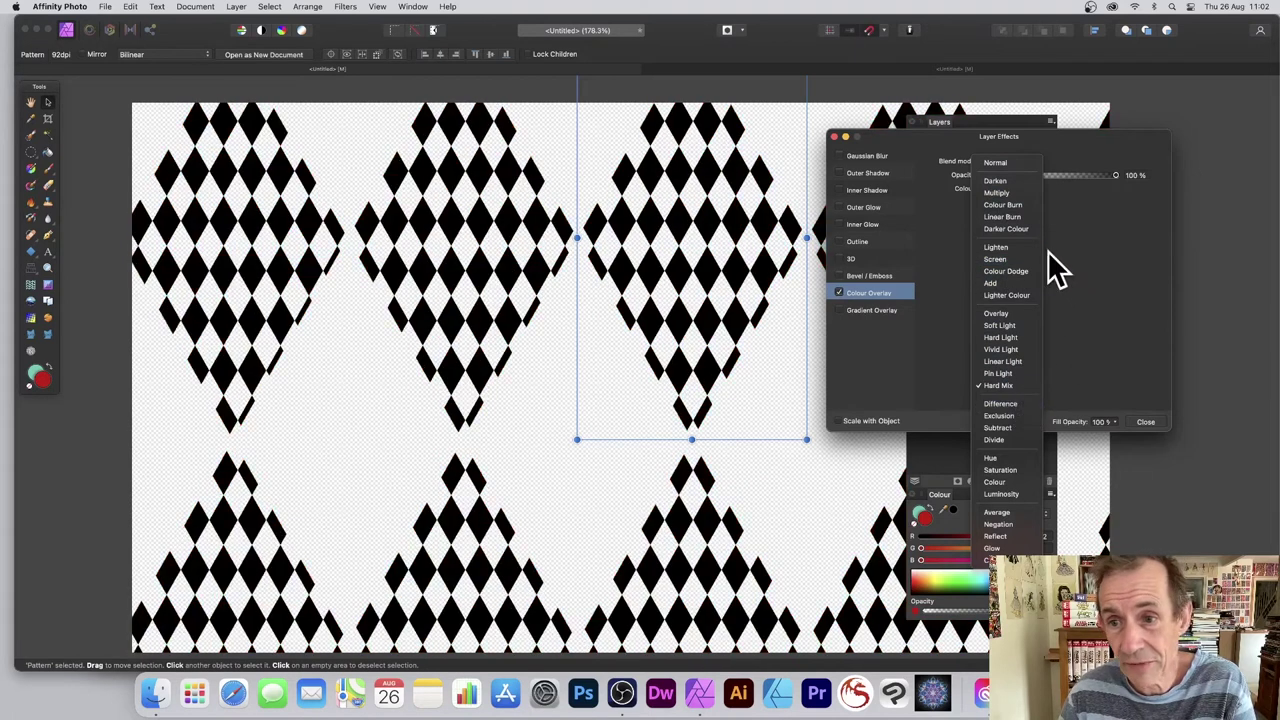
click(1120, 273)
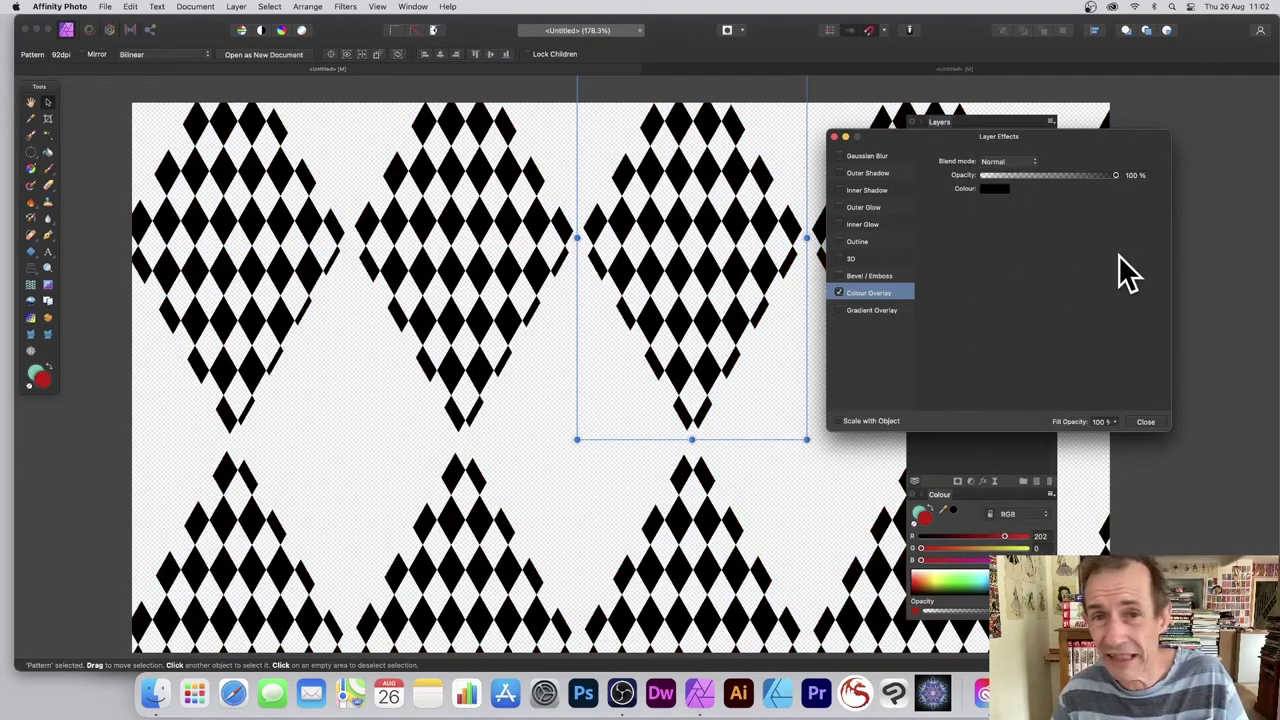
click(1148, 421)
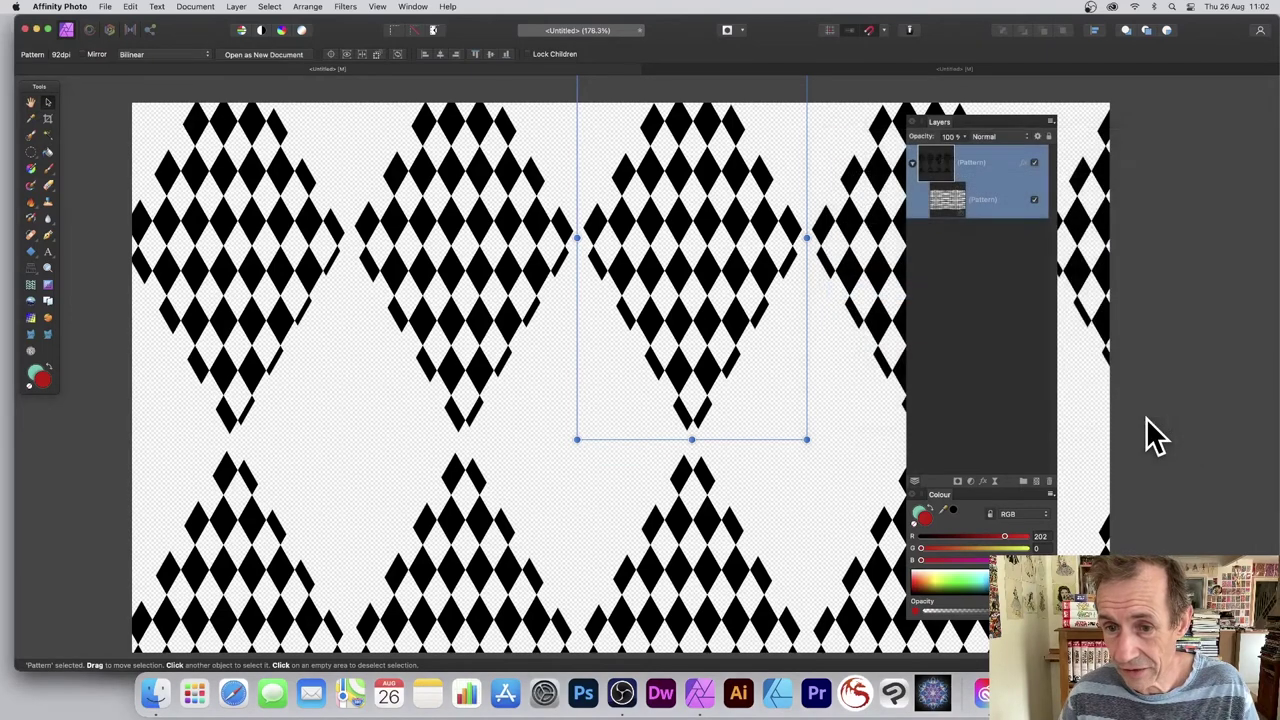
Step: Shrink the black pattern tile and make two offset duplicates of the nested pattern layer
drag(806, 438, 692, 335)
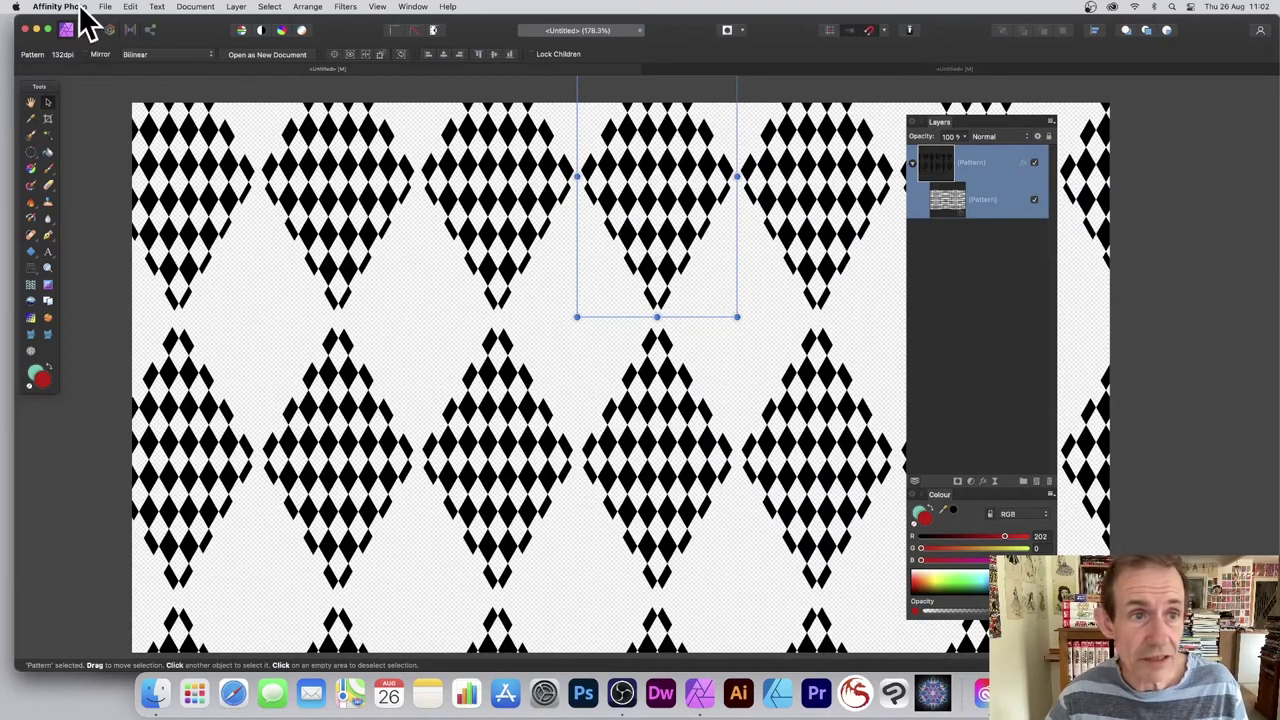
click(244, 8)
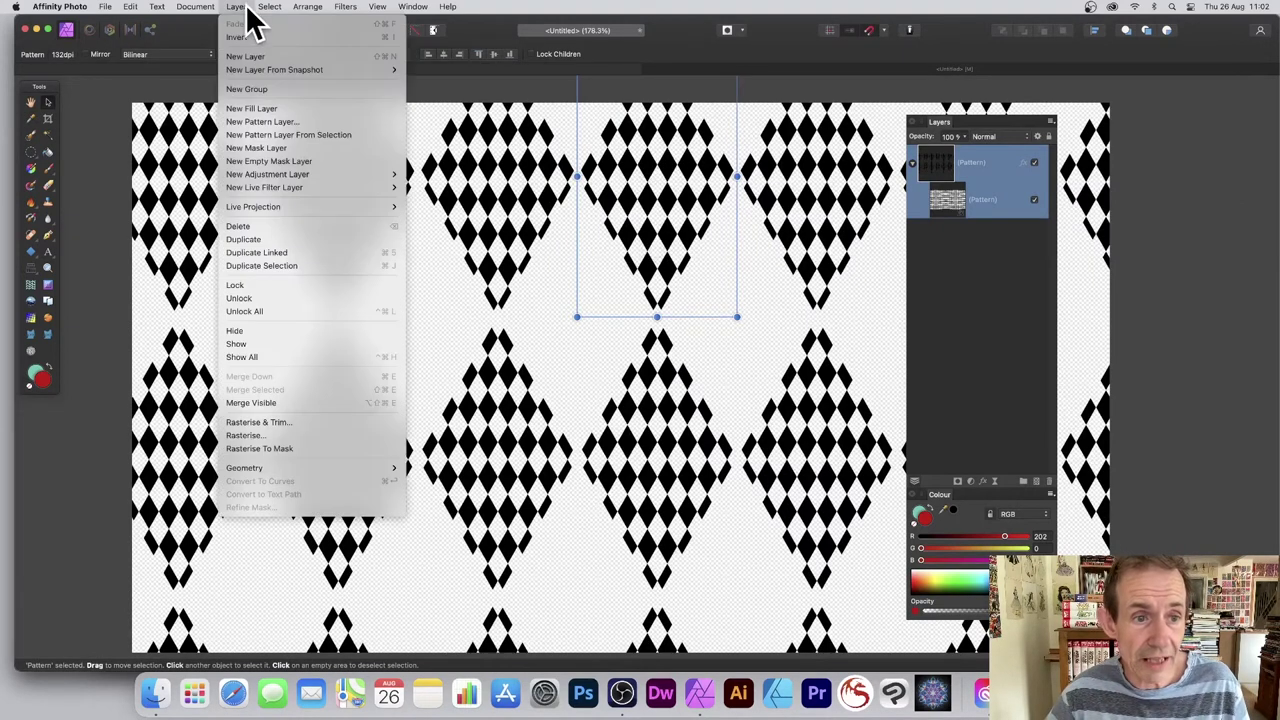
click(271, 250)
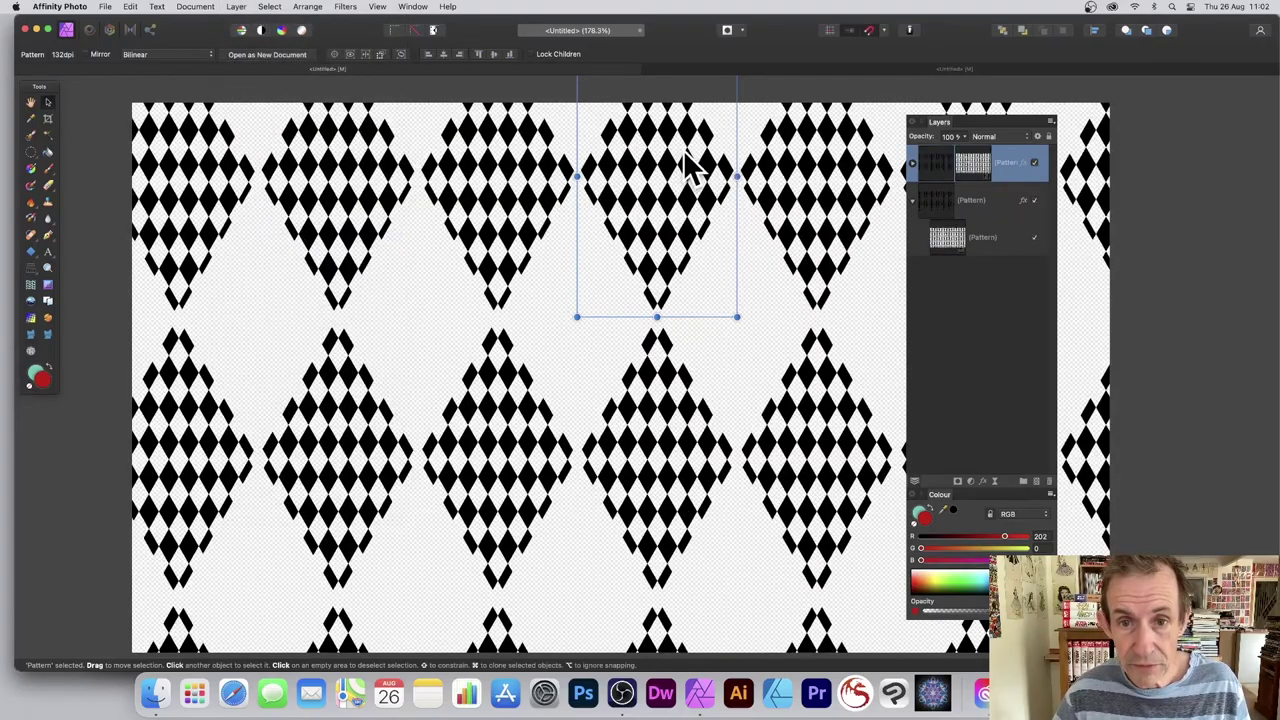
drag(688, 170, 610, 305)
key(super+j)
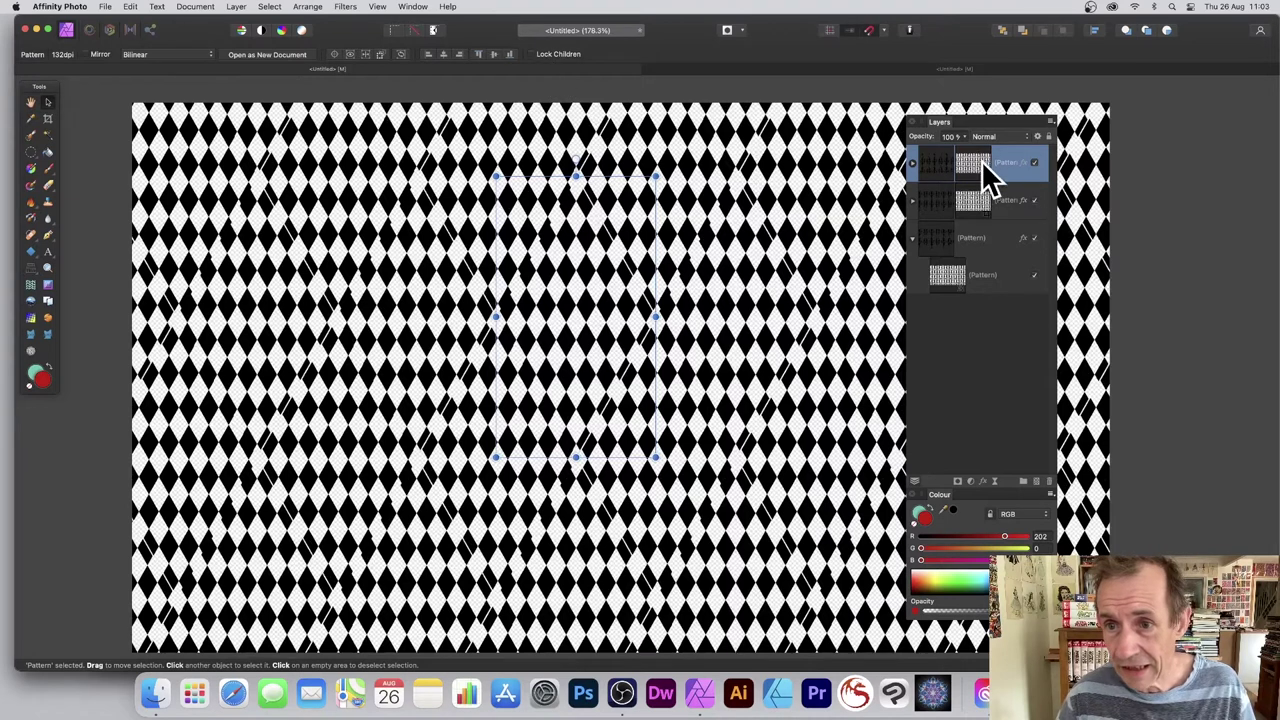
Step: Enlarge the top copy's child tile, then resize the parent harlequin tile with Lock Children on
click(911, 162)
click(954, 201)
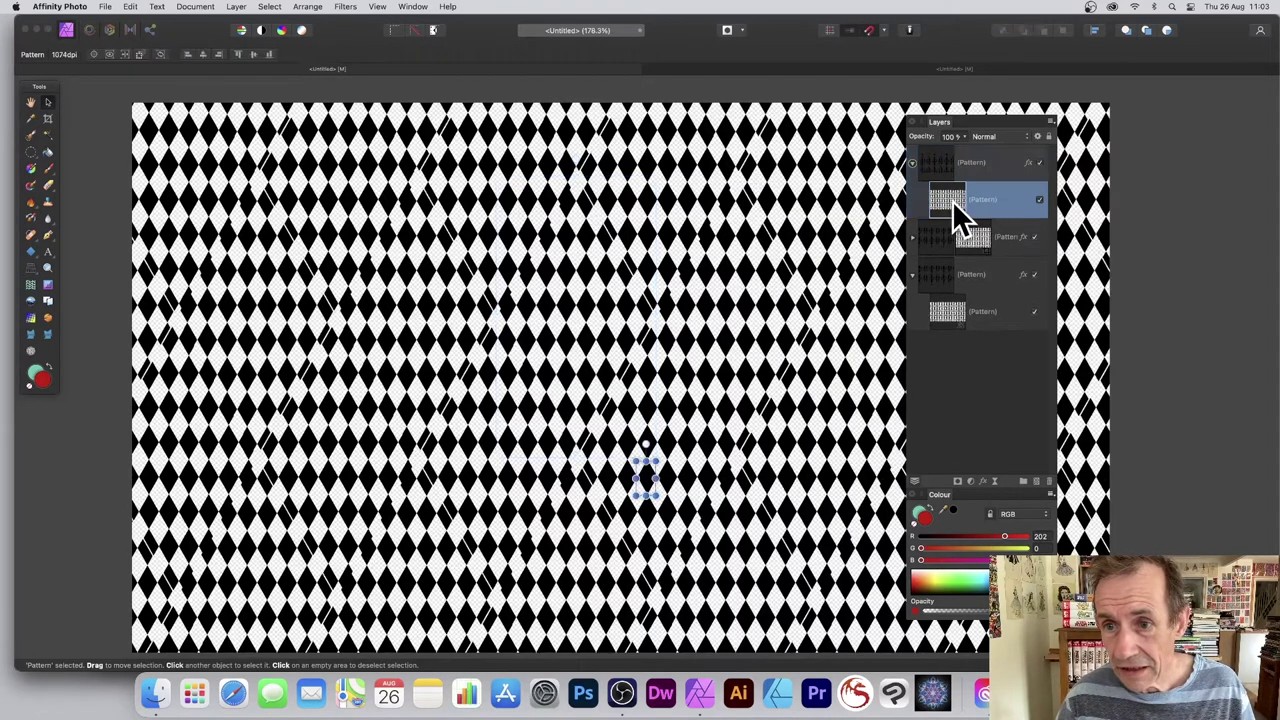
drag(634, 460, 540, 331)
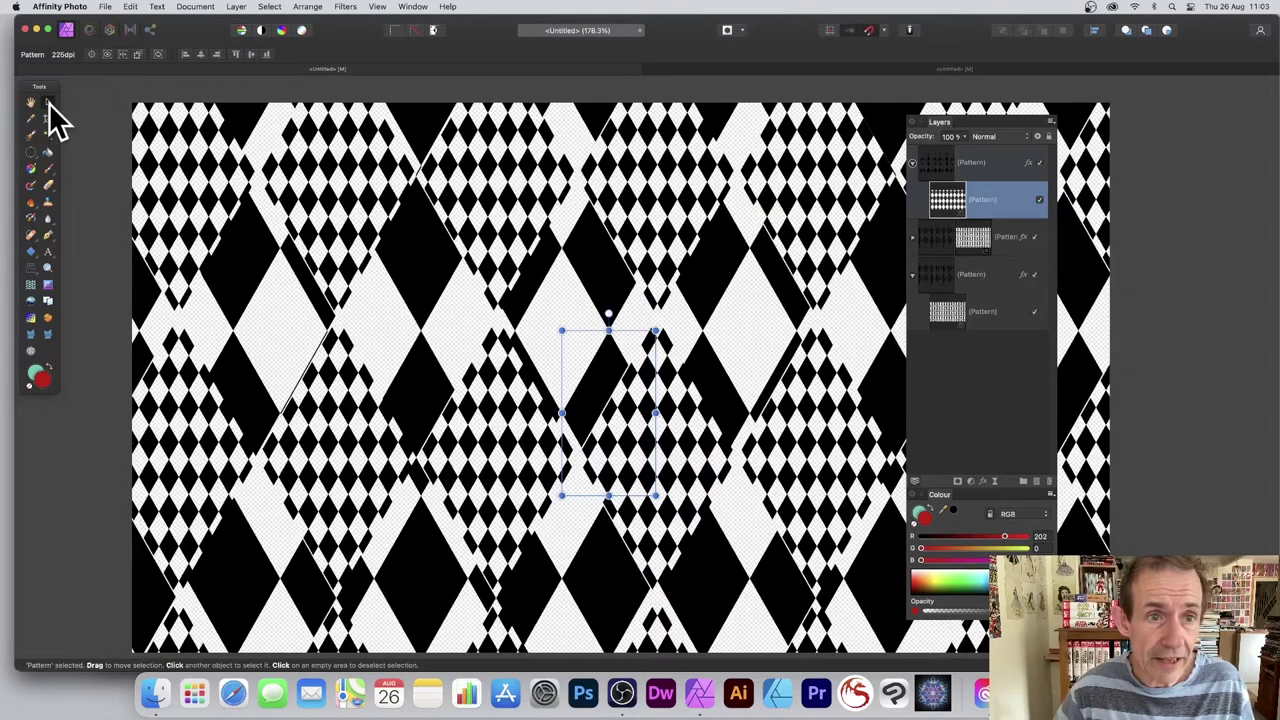
click(971, 165)
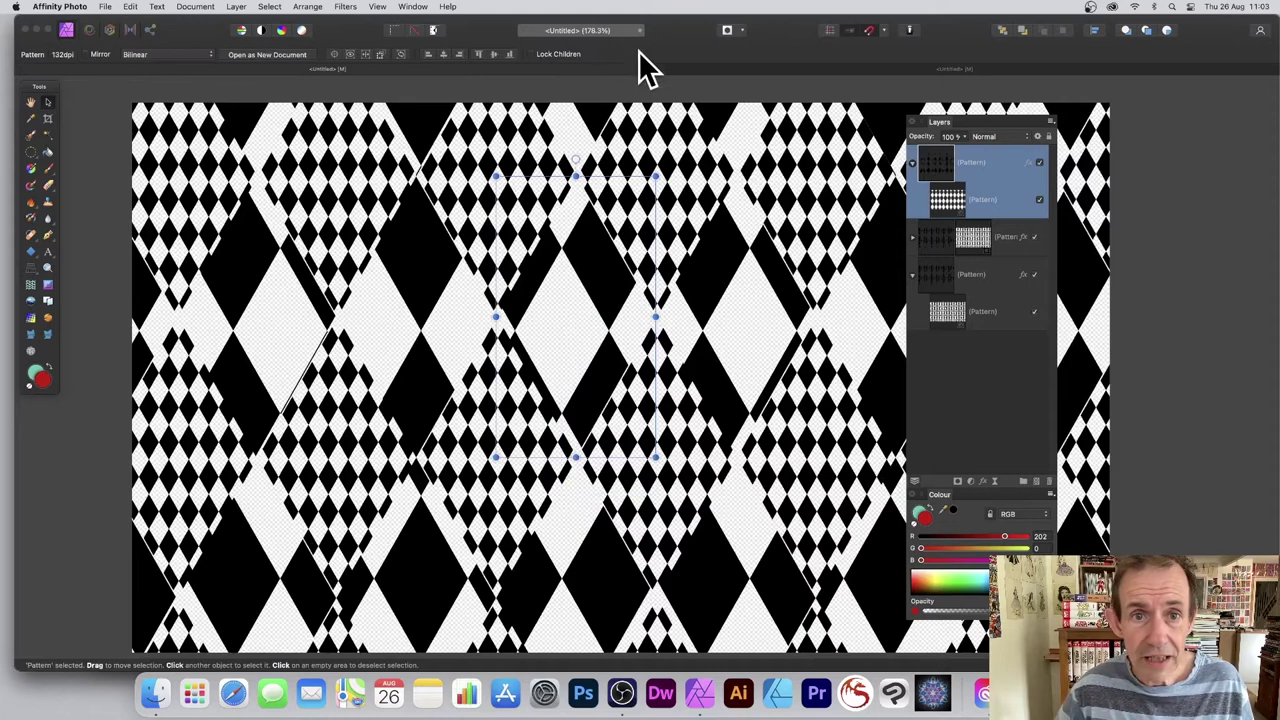
click(531, 54)
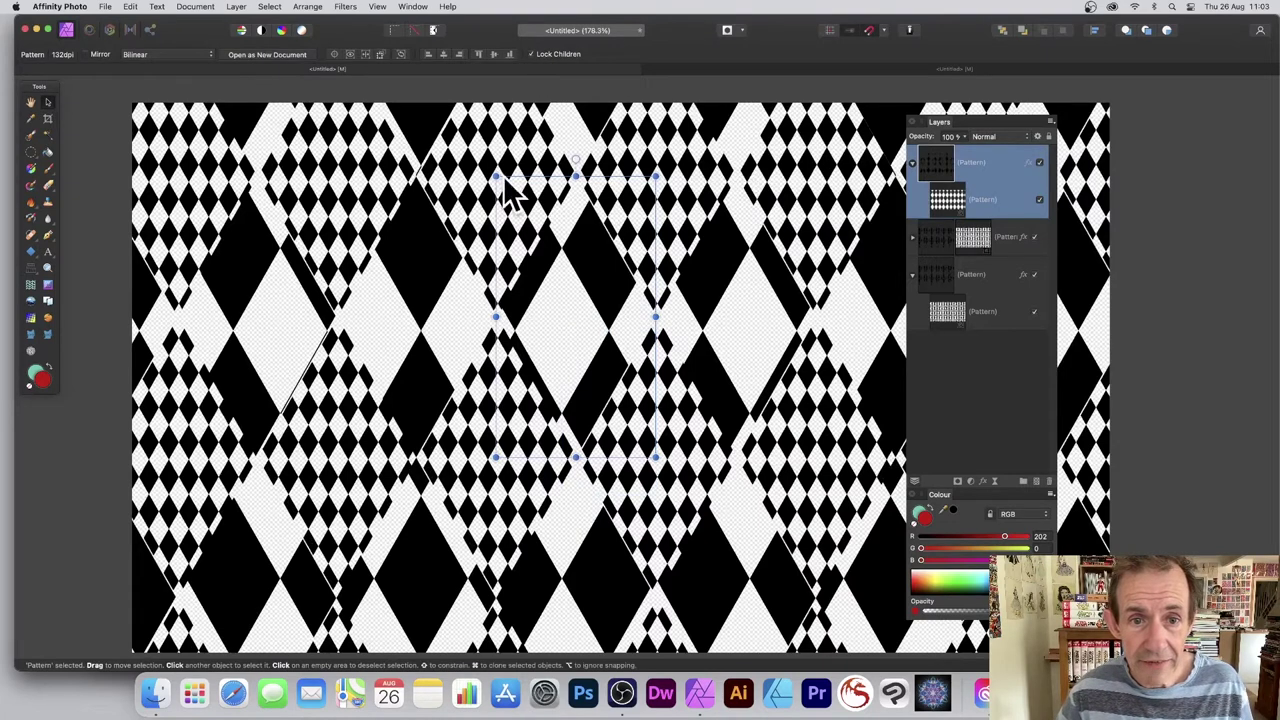
mouse_move(495, 177)
mouse_down()
mouse_move(534, 174)
mouse_move(626, 308)
mouse_move(497, 180)
mouse_up()
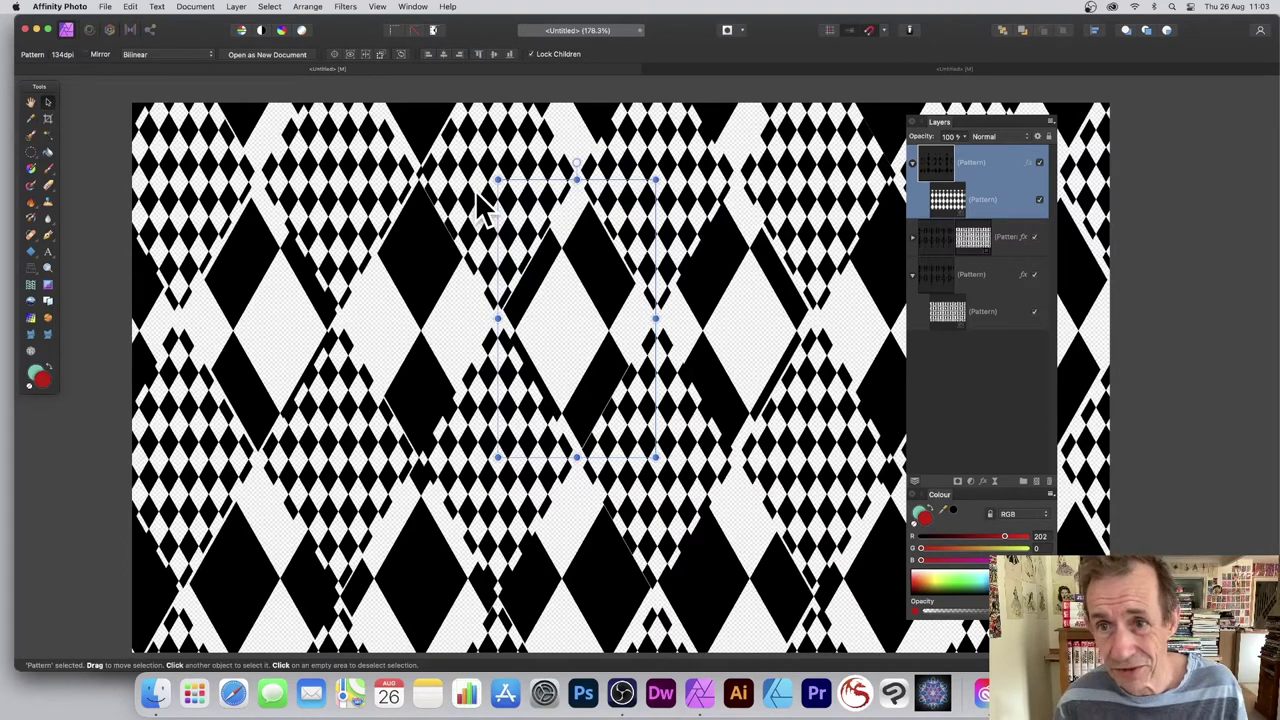
Step: In the red circle document, rasterise the circle and make a pattern layer from it
click(822, 68)
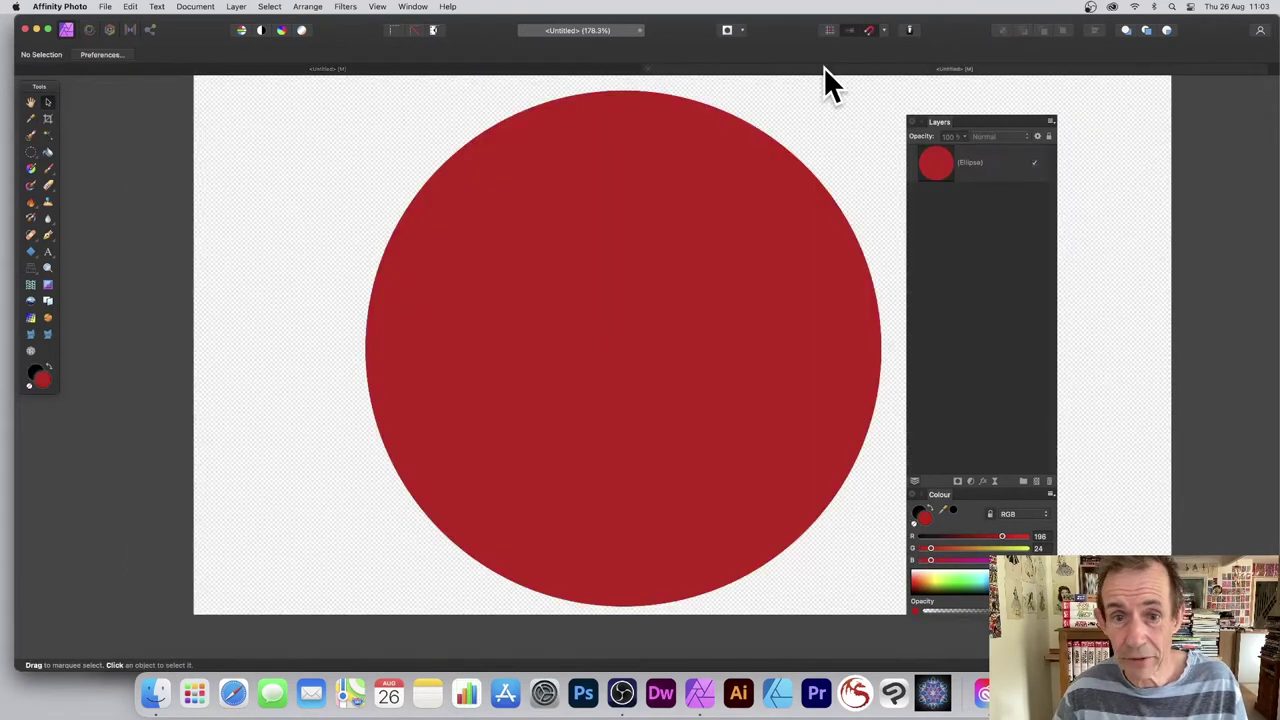
click(712, 180)
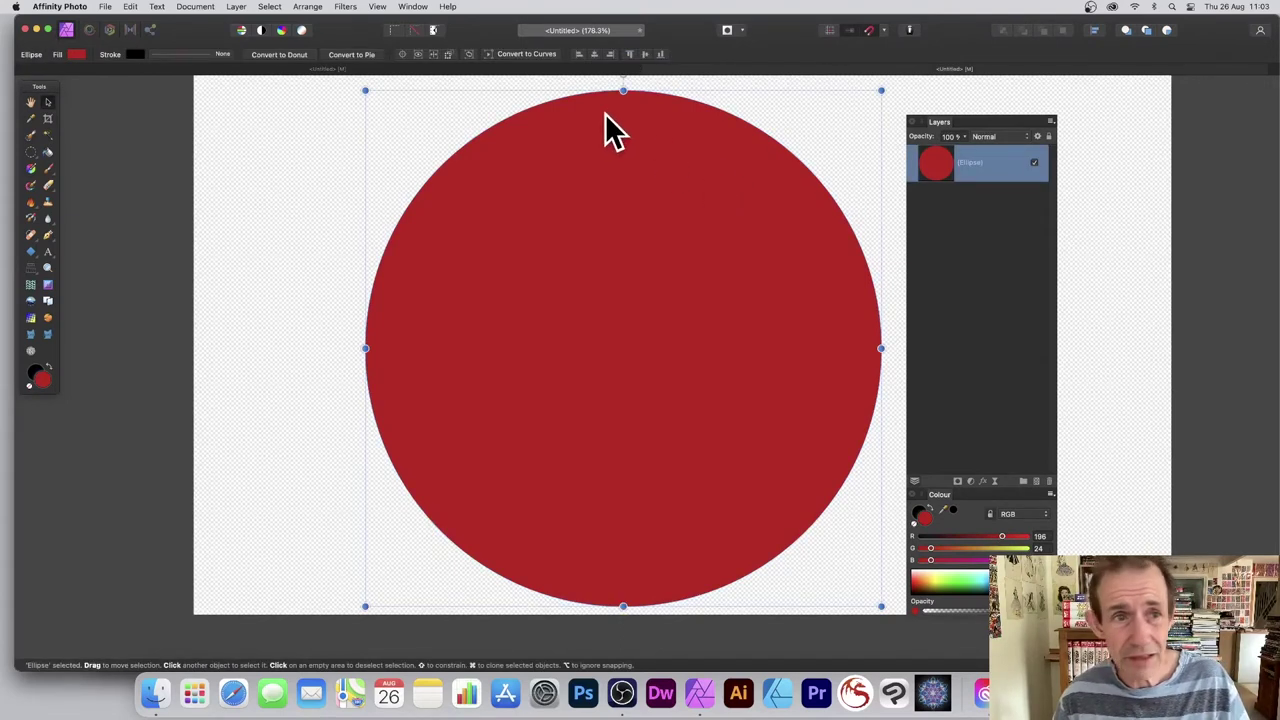
click(240, 7)
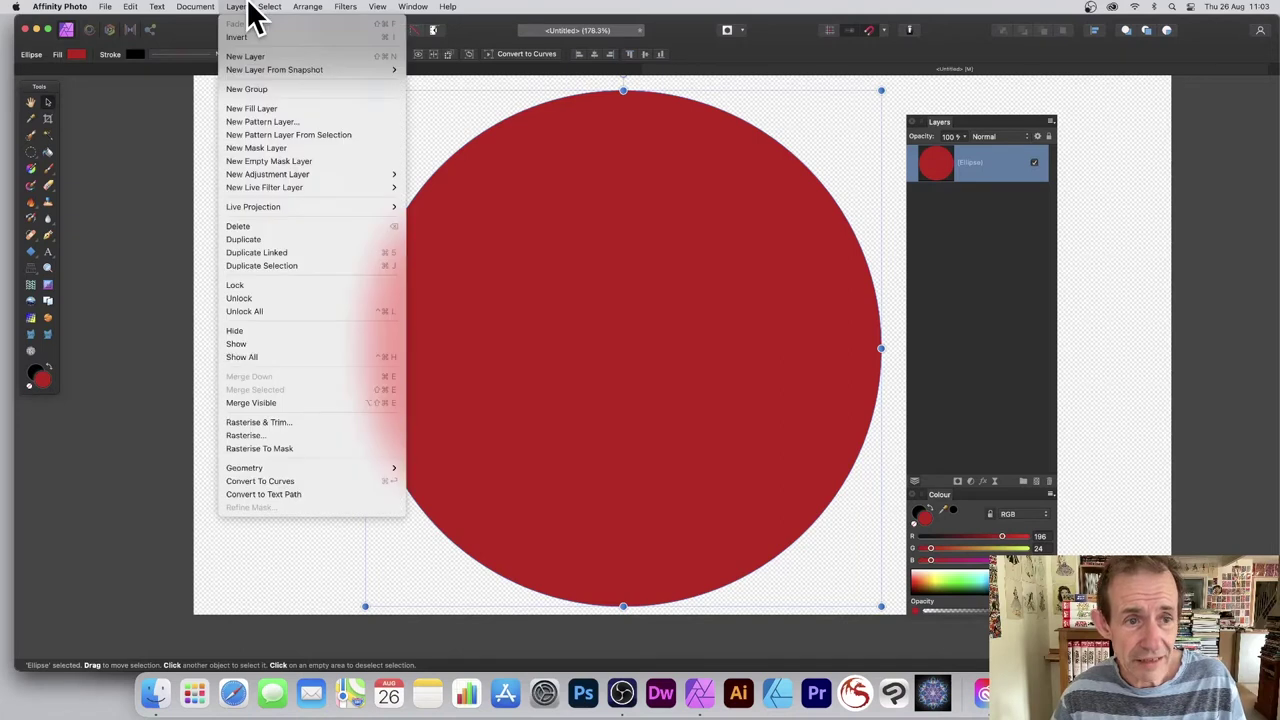
click(277, 438)
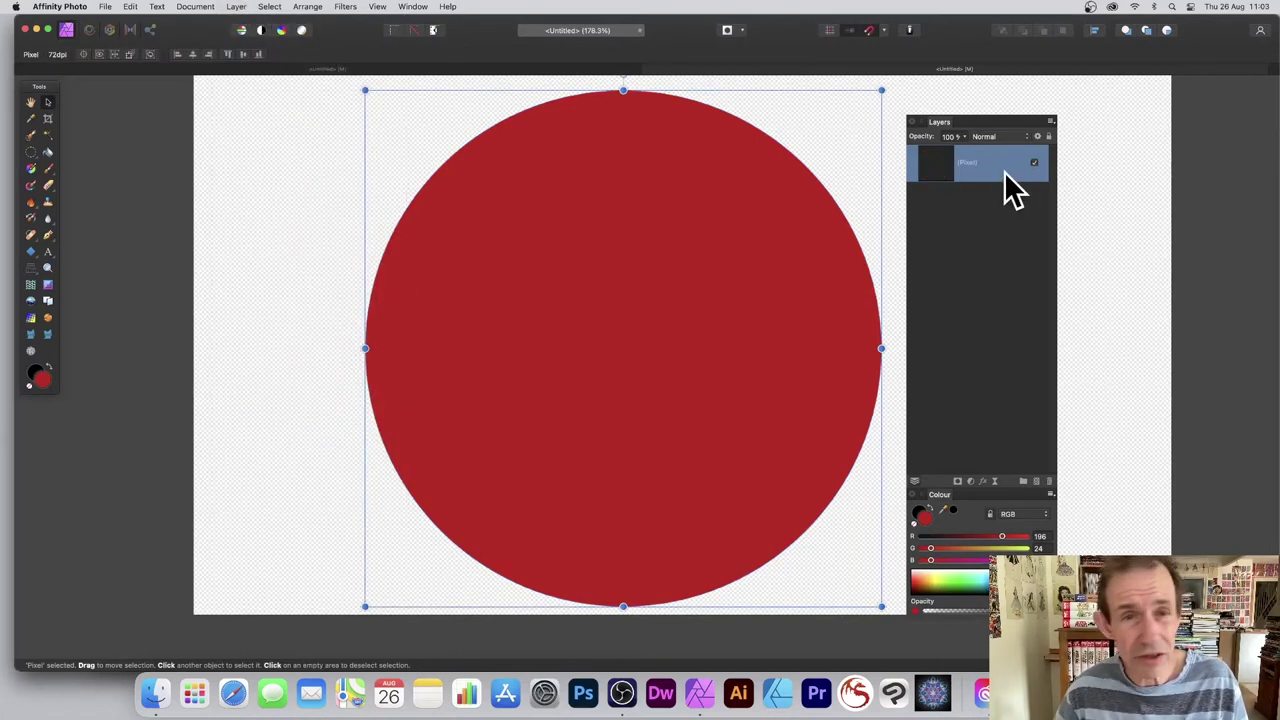
click(236, 7)
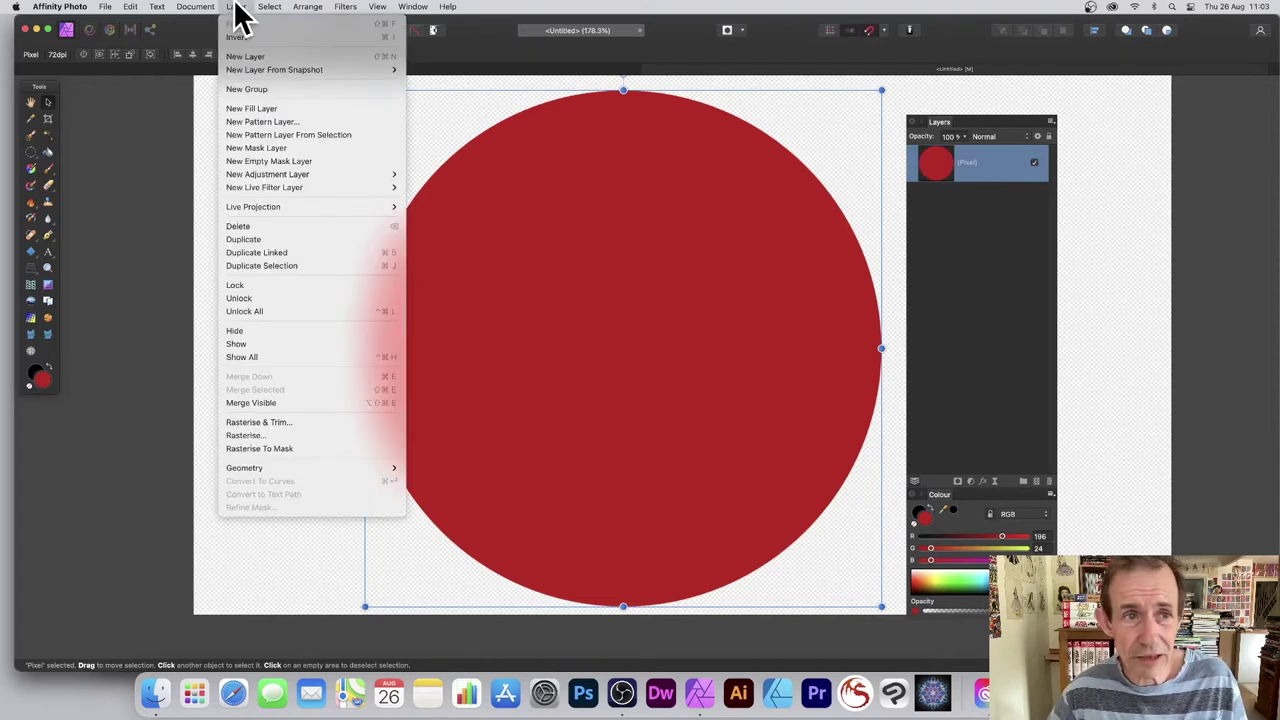
click(291, 134)
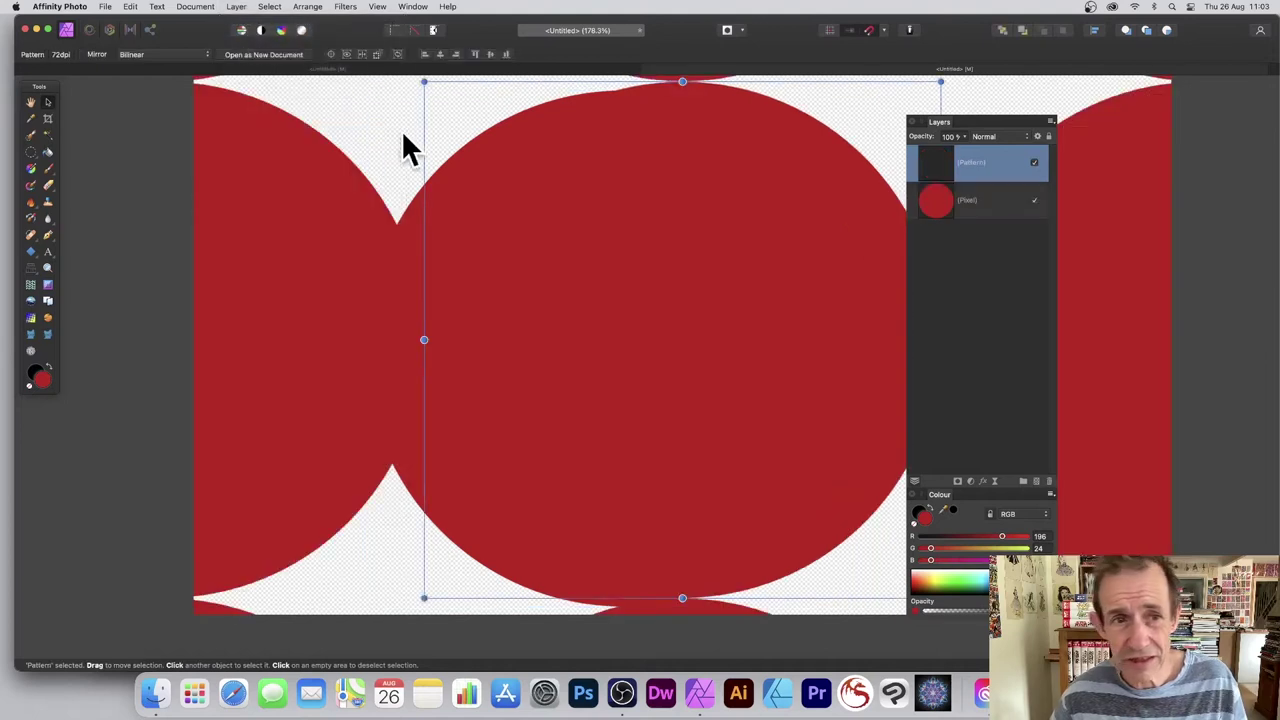
Step: Delete the original pixel circle and adjust the tile into a grid of smaller circles
drag(423, 78, 645, 390)
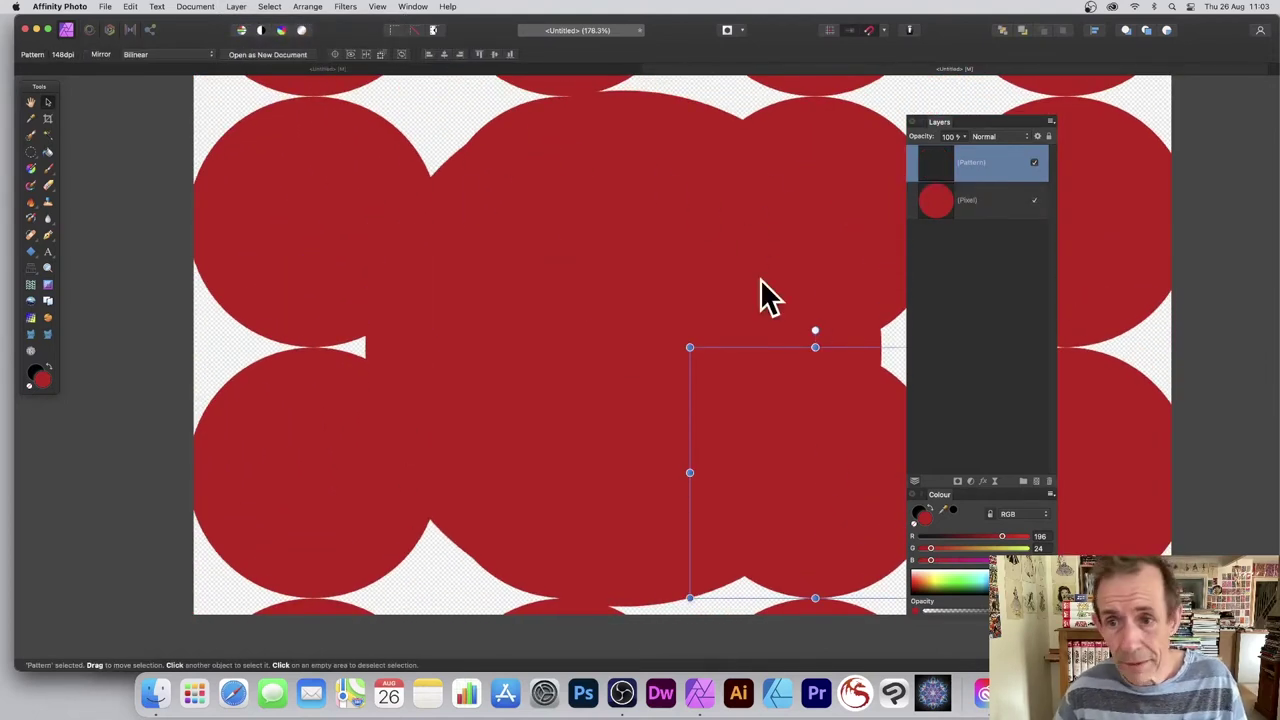
click(977, 204)
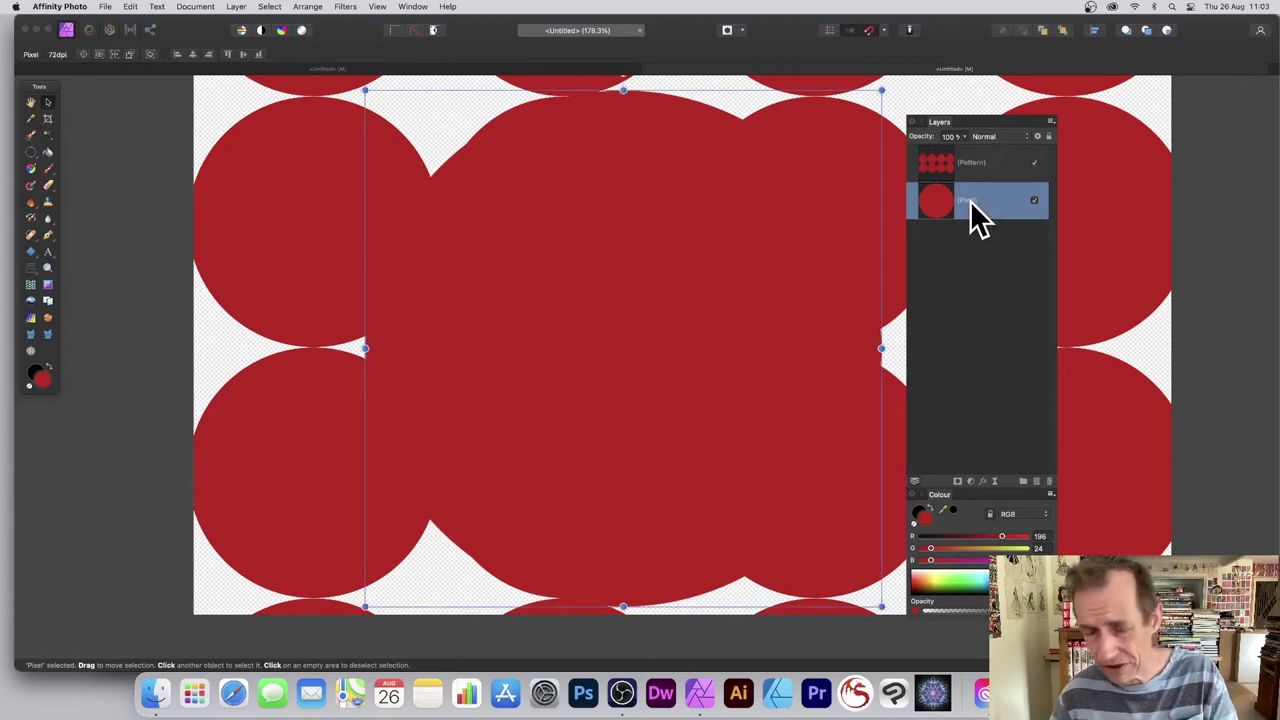
key(Delete)
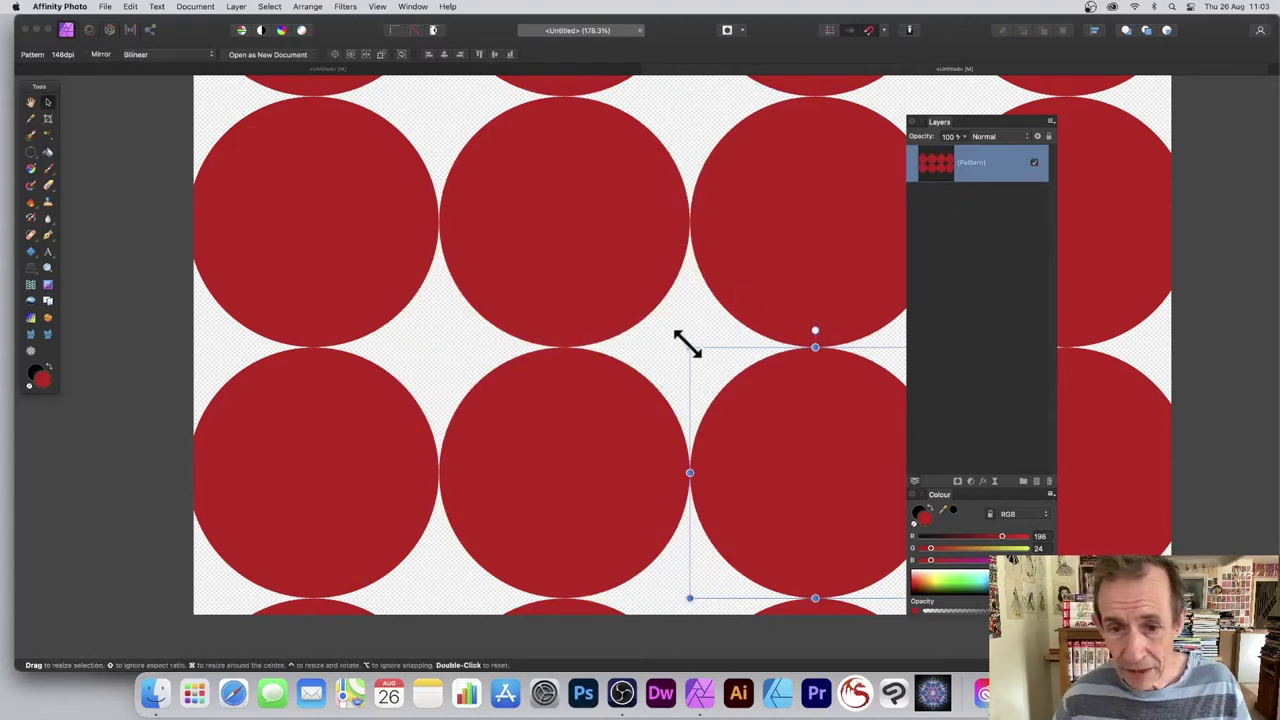
drag(689, 347, 768, 420)
drag(862, 496, 508, 243)
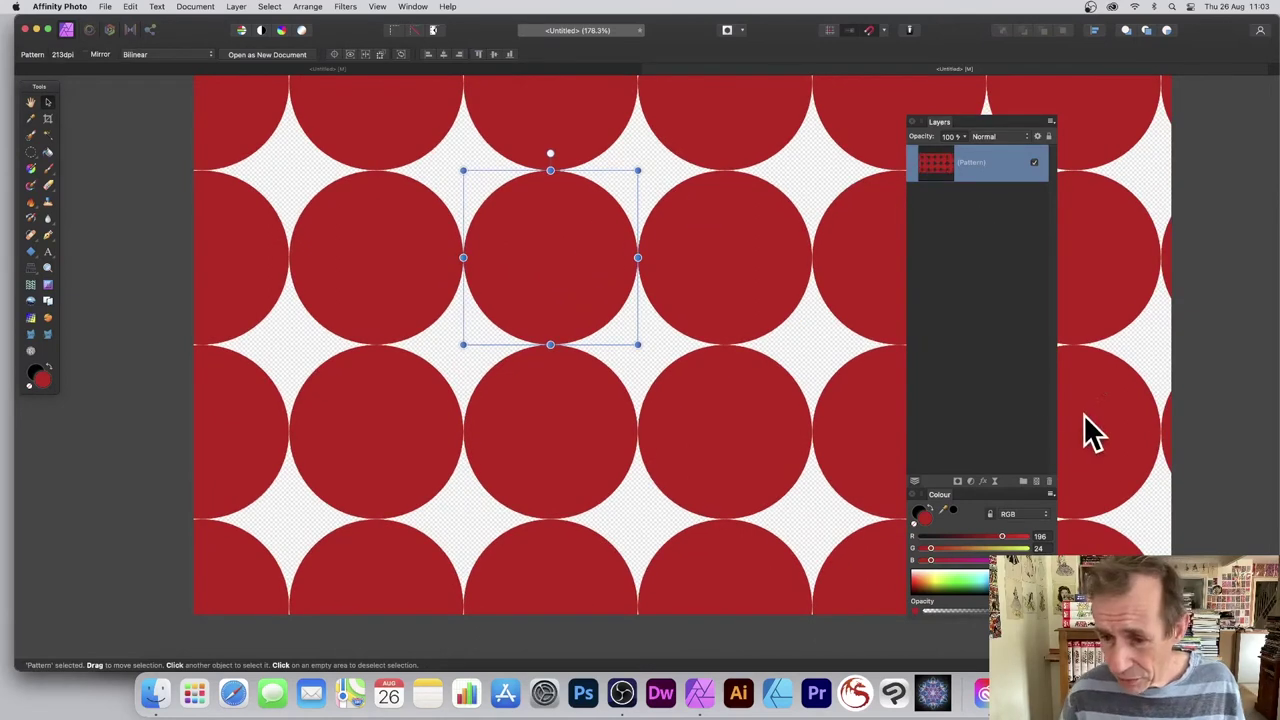
Step: Enable Bevel/Emboss and Gradient Overlay effects on the circle pattern
click(983, 482)
click(838, 292)
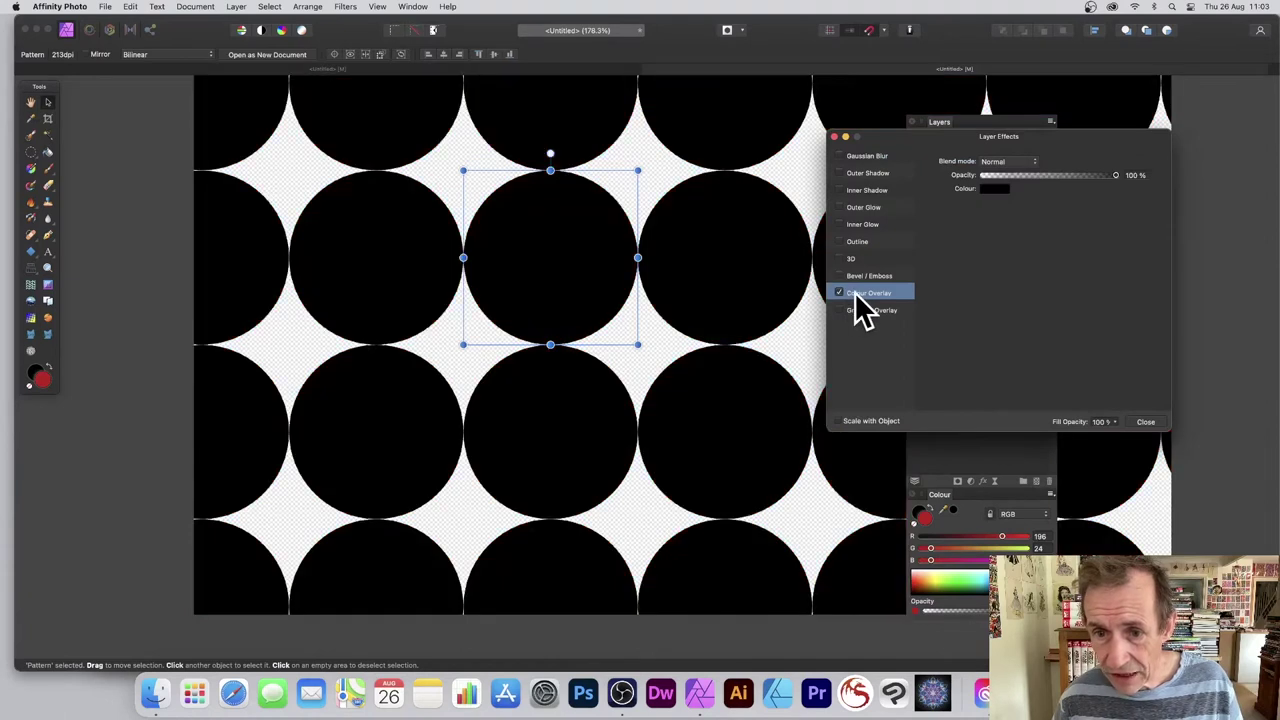
click(840, 275)
click(868, 277)
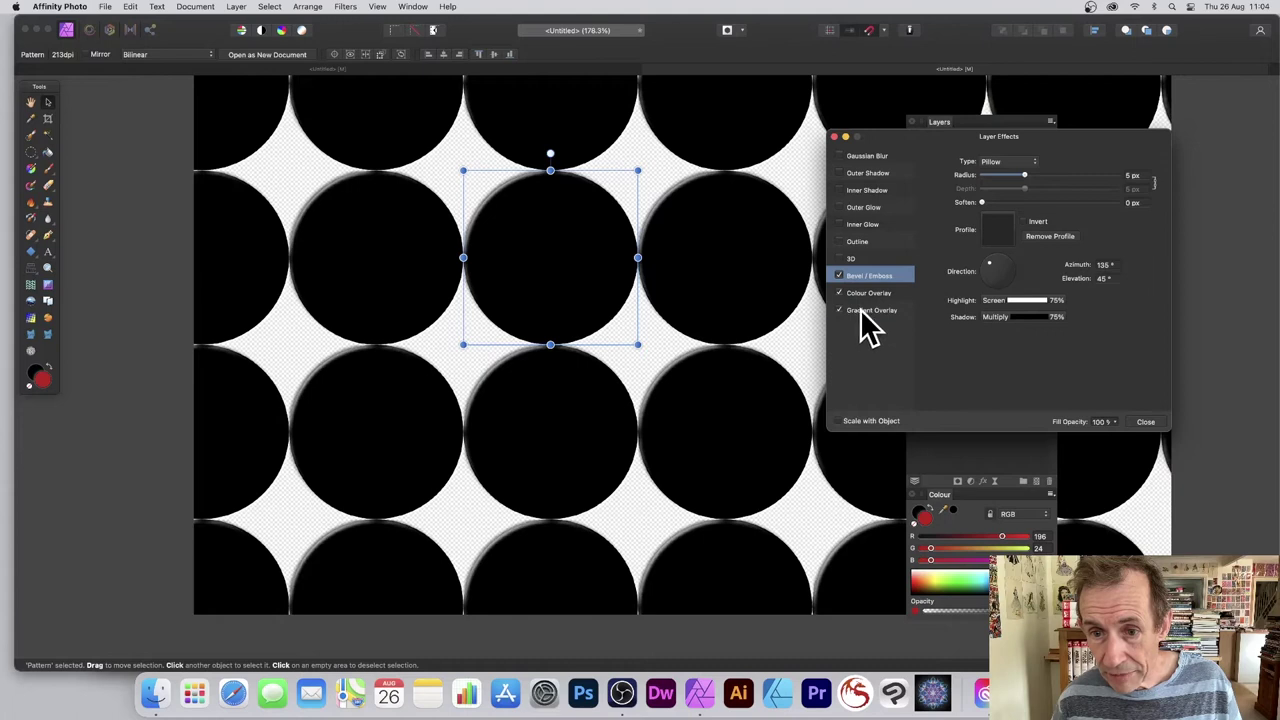
click(866, 311)
click(839, 292)
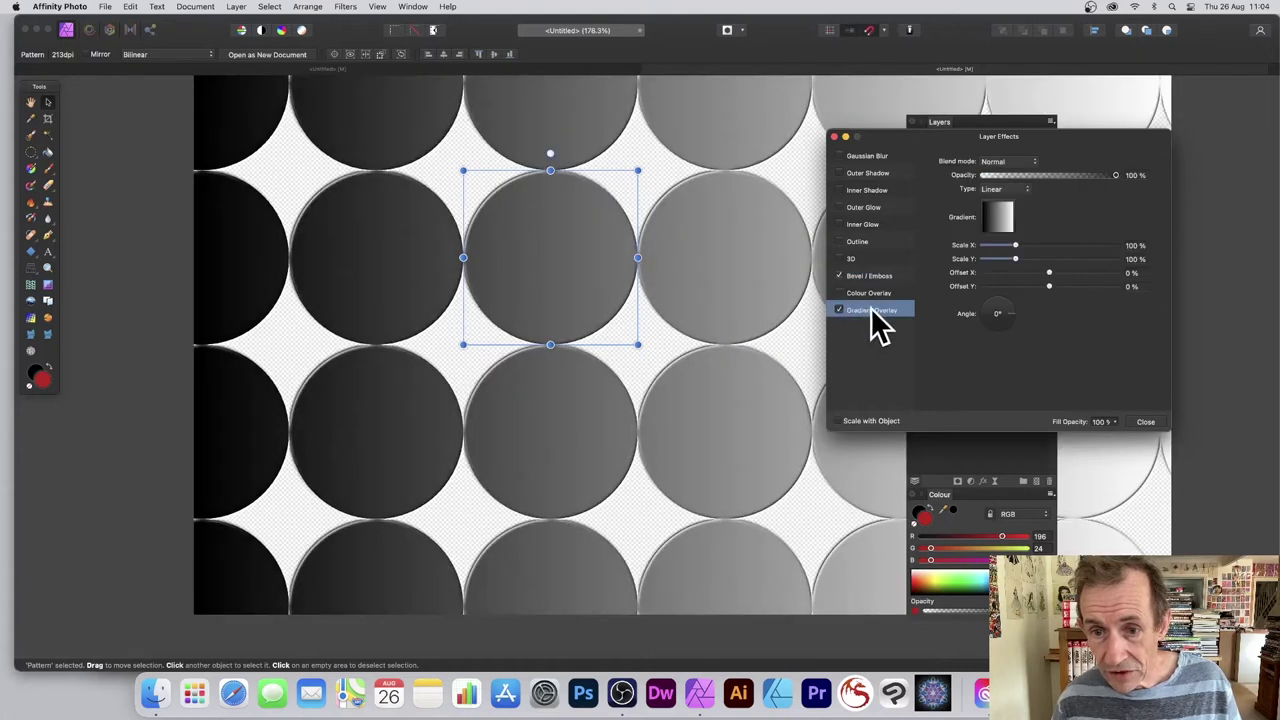
Step: Add a red stop at 32% to the black-to-white overlay gradient
click(1000, 215)
click(955, 266)
click(921, 307)
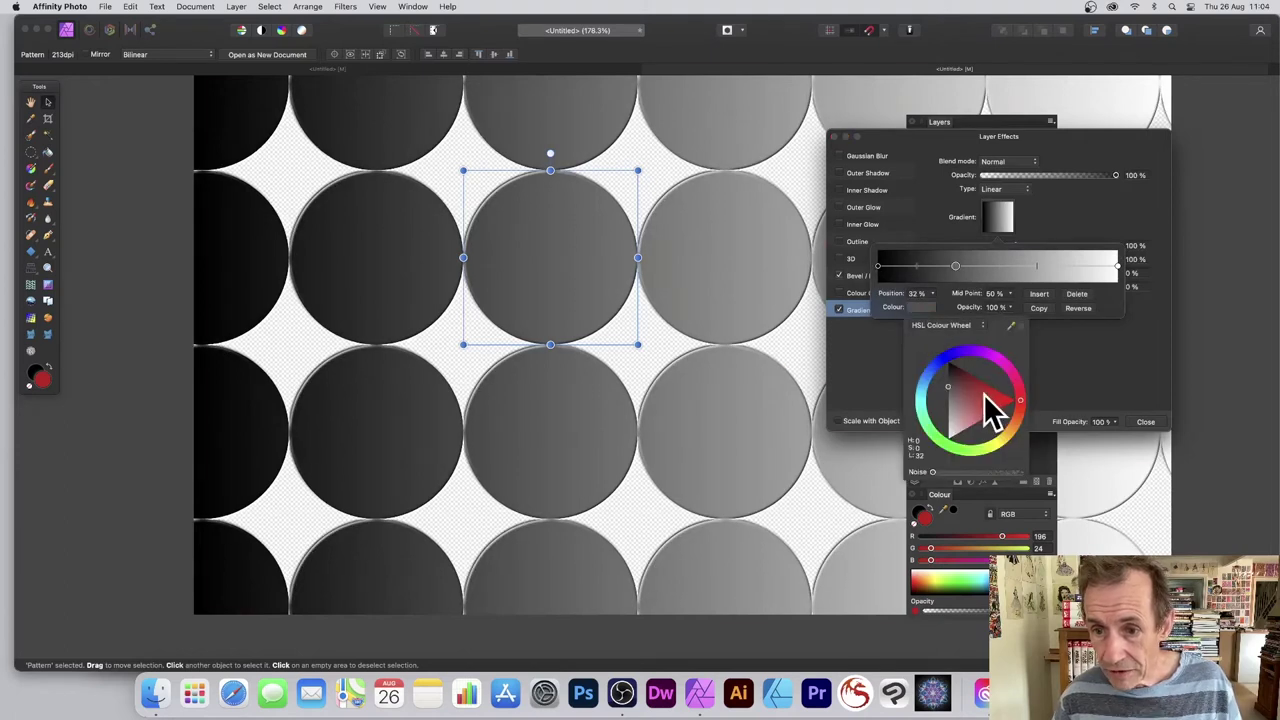
drag(983, 394, 1005, 398)
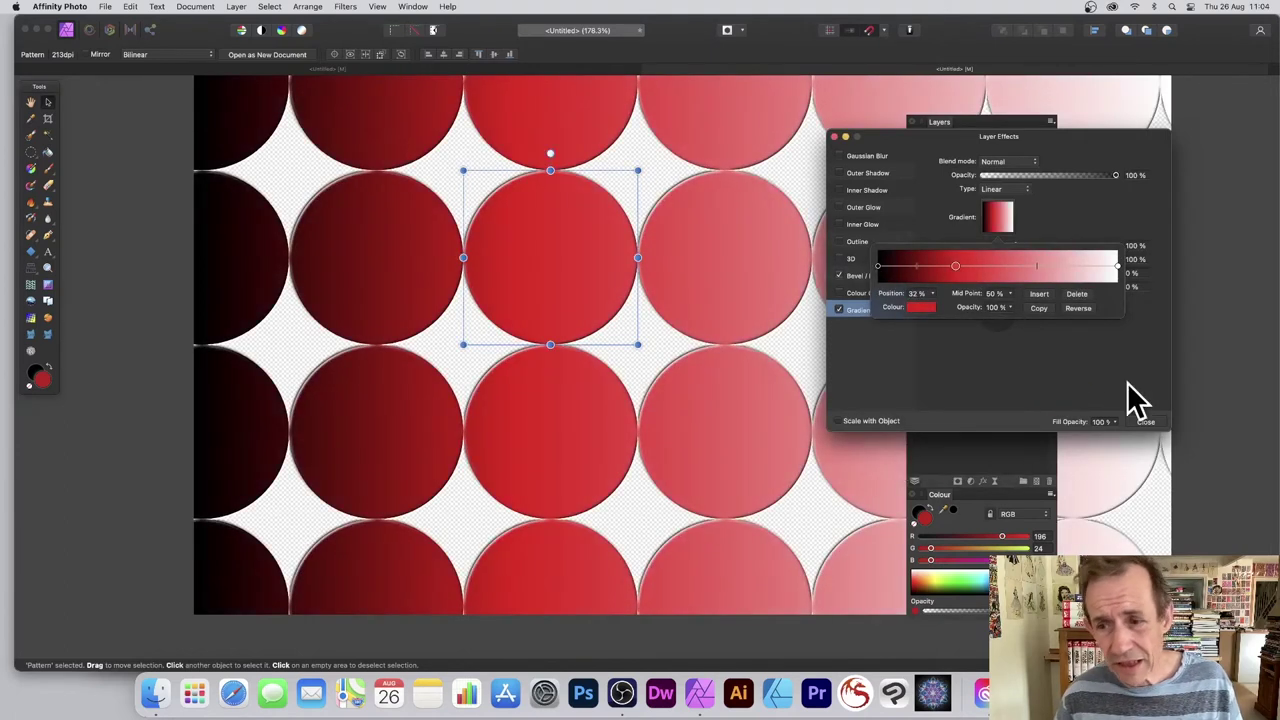
click(1146, 422)
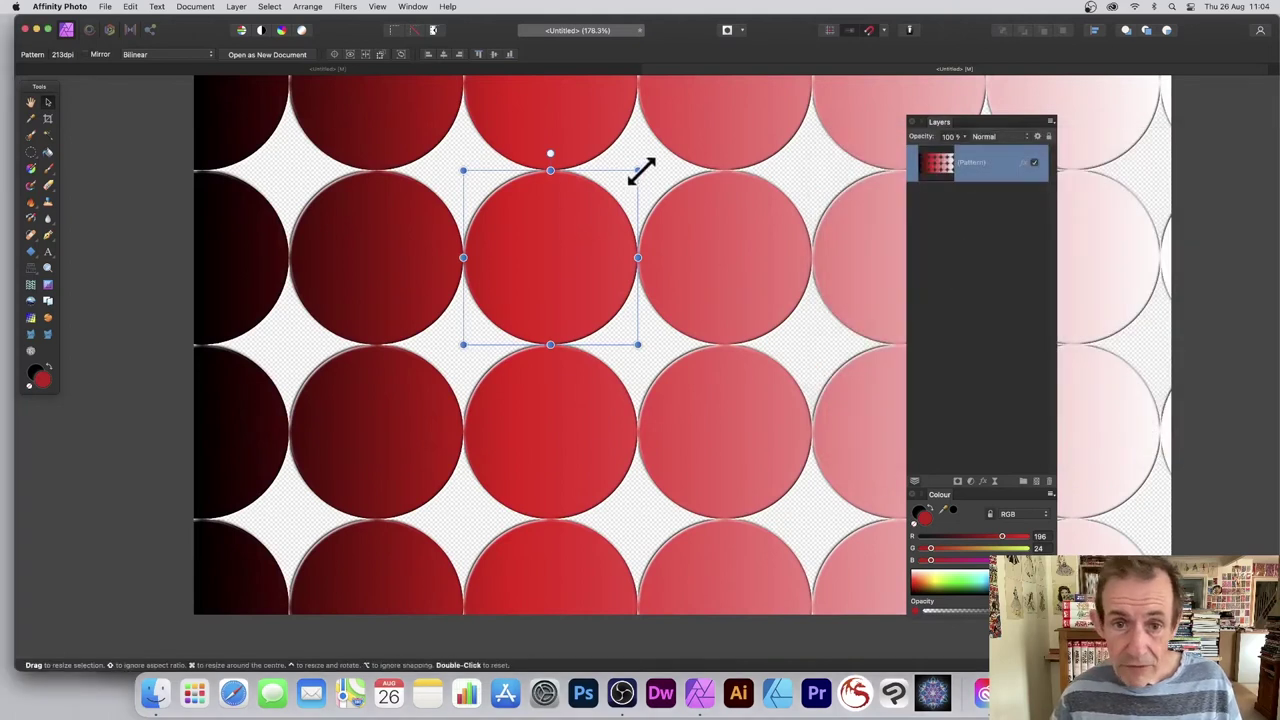
Step: Shrink the circle tiles, duplicate the pattern, offset the copy and nest it inside the original
drag(638, 171, 677, 180)
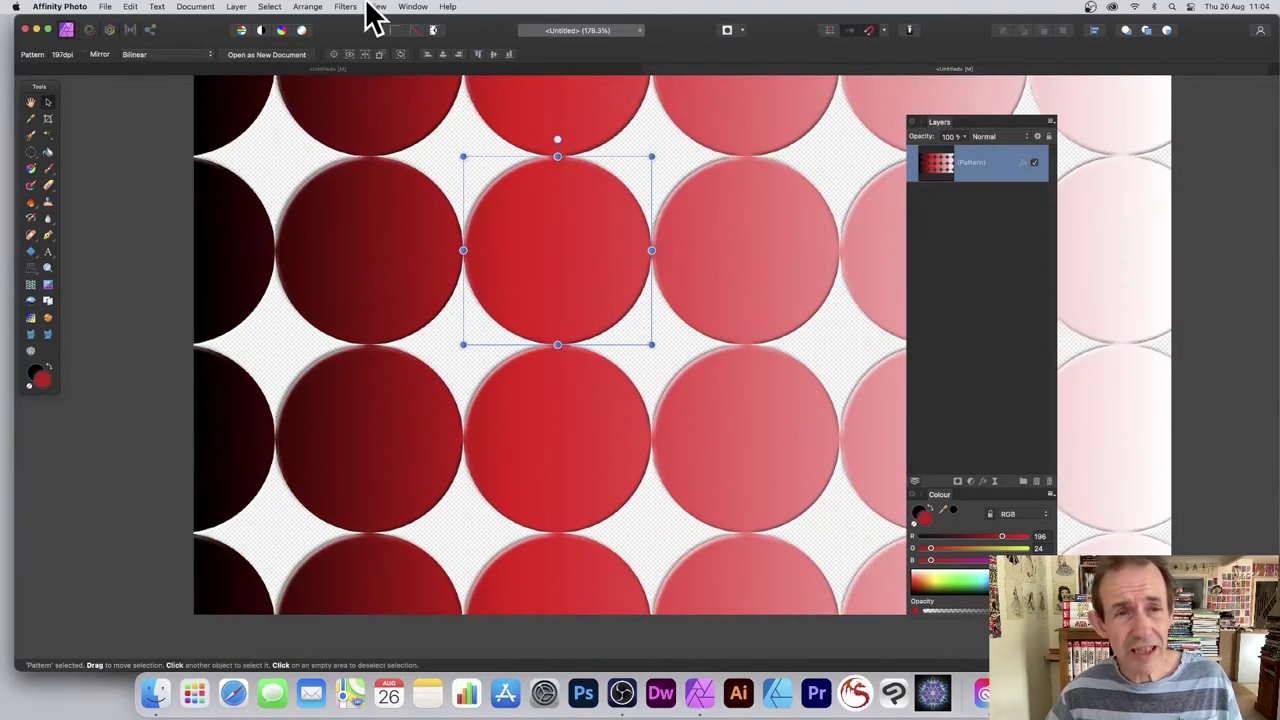
click(238, 8)
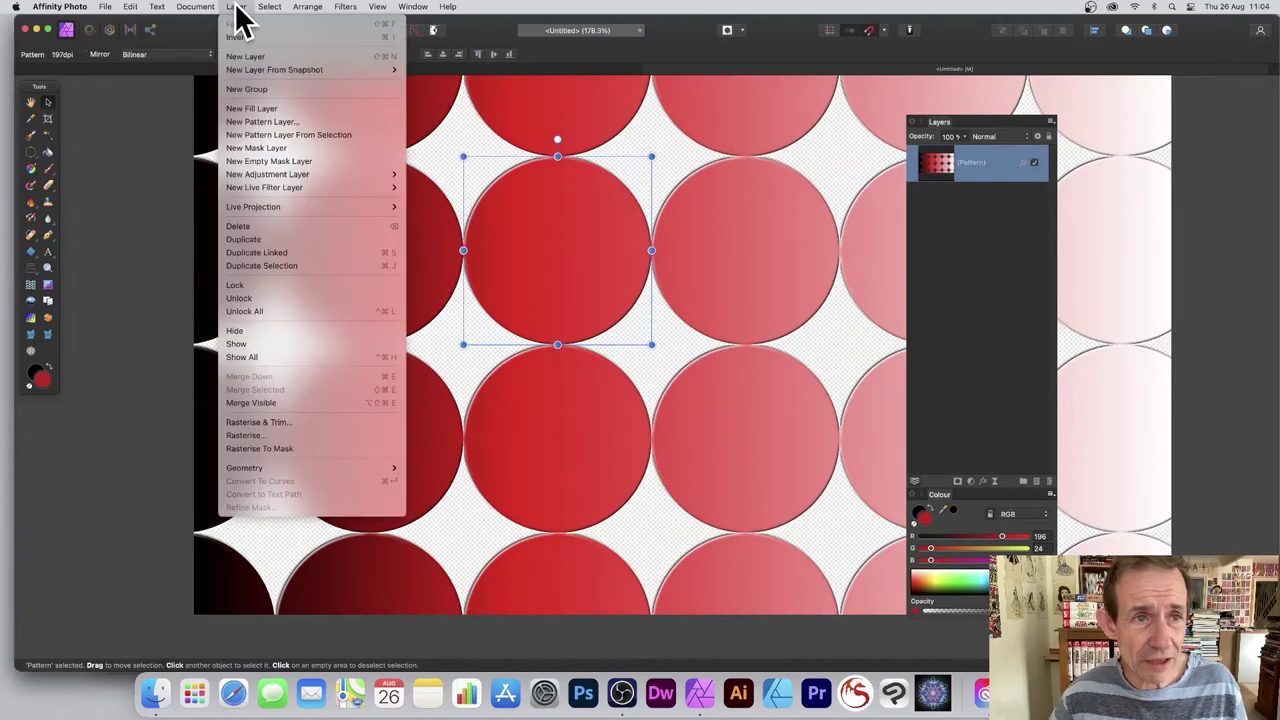
click(261, 240)
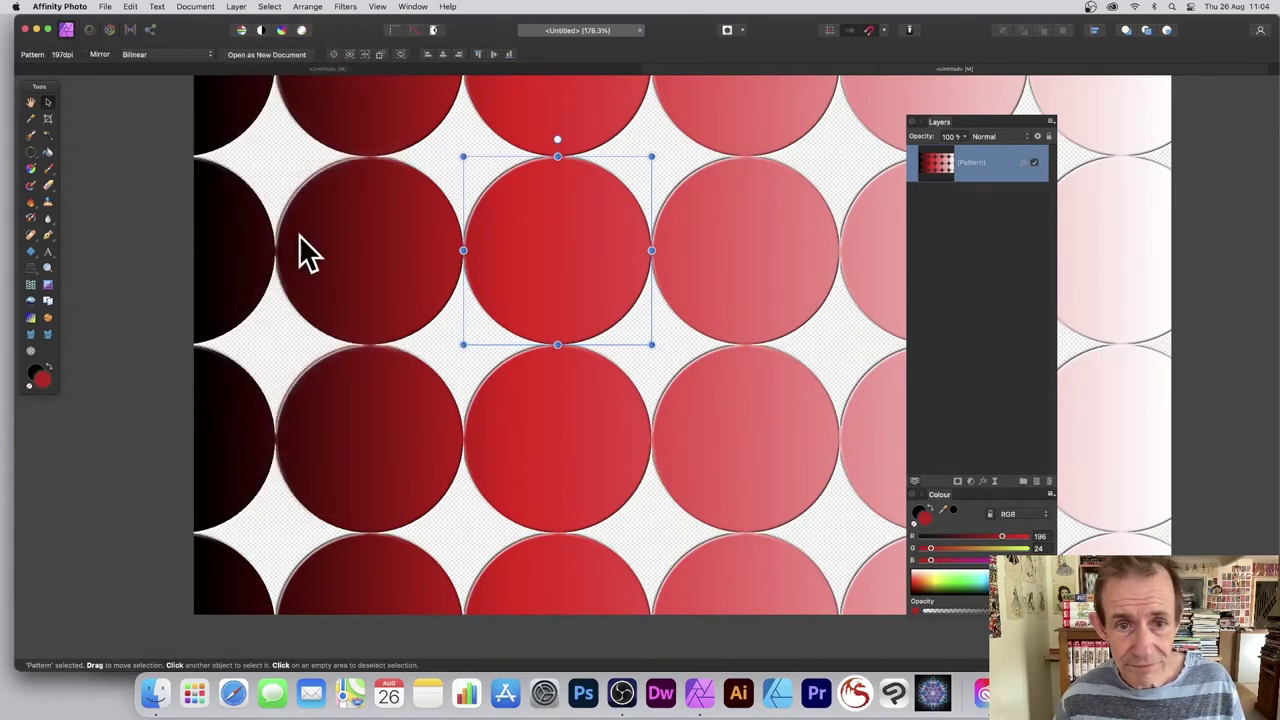
drag(547, 205, 513, 179)
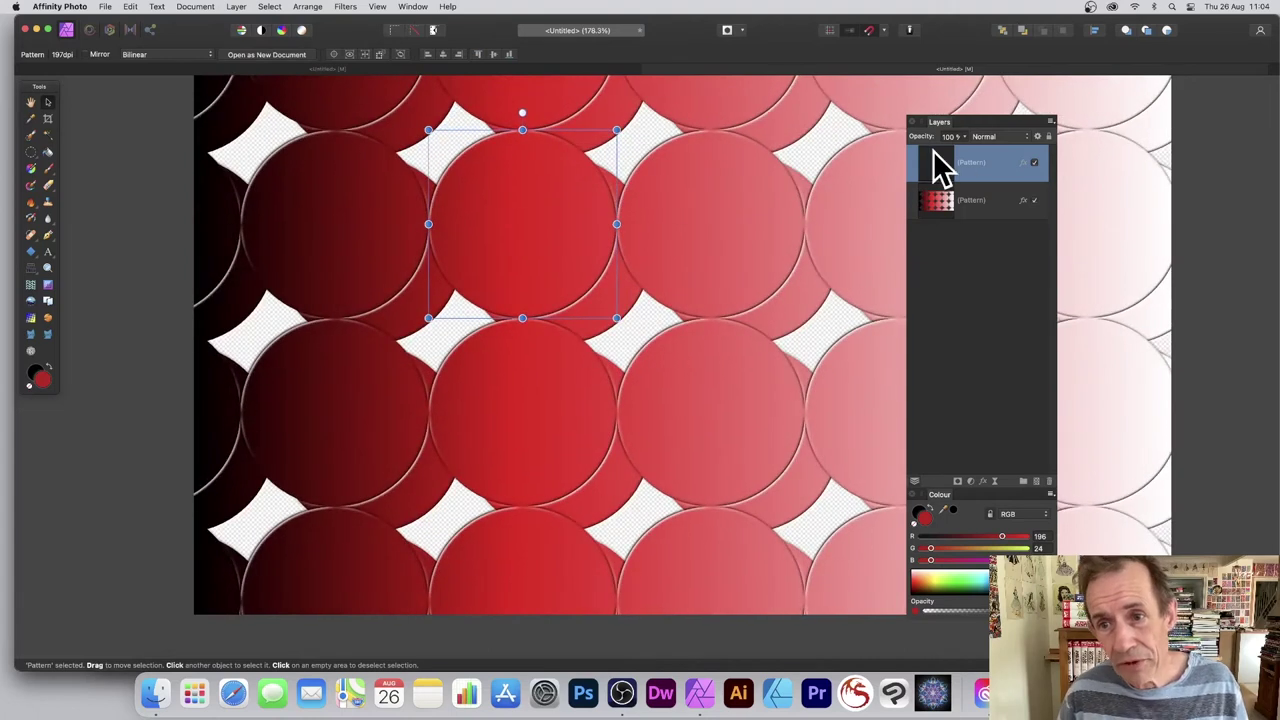
drag(948, 160, 954, 192)
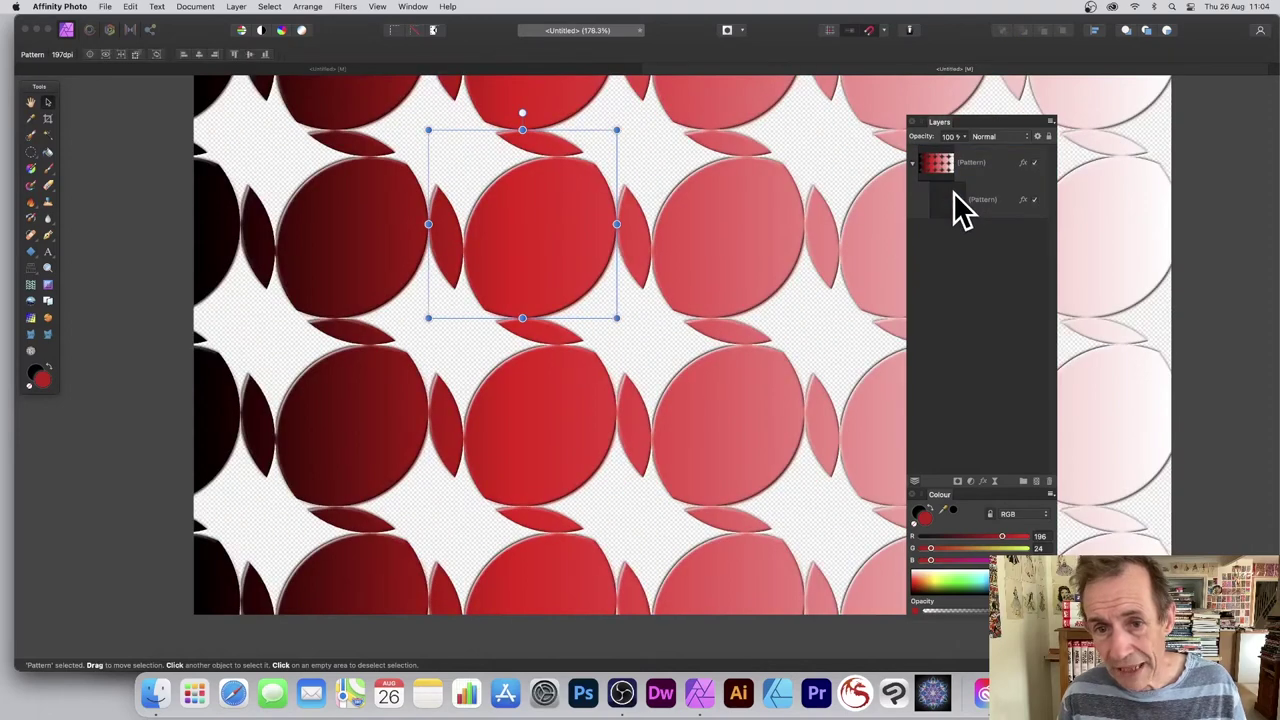
Step: Shrink, rotate about 28° and shear the child tile into slanted shapes, then select the parent
drag(429, 130, 535, 245)
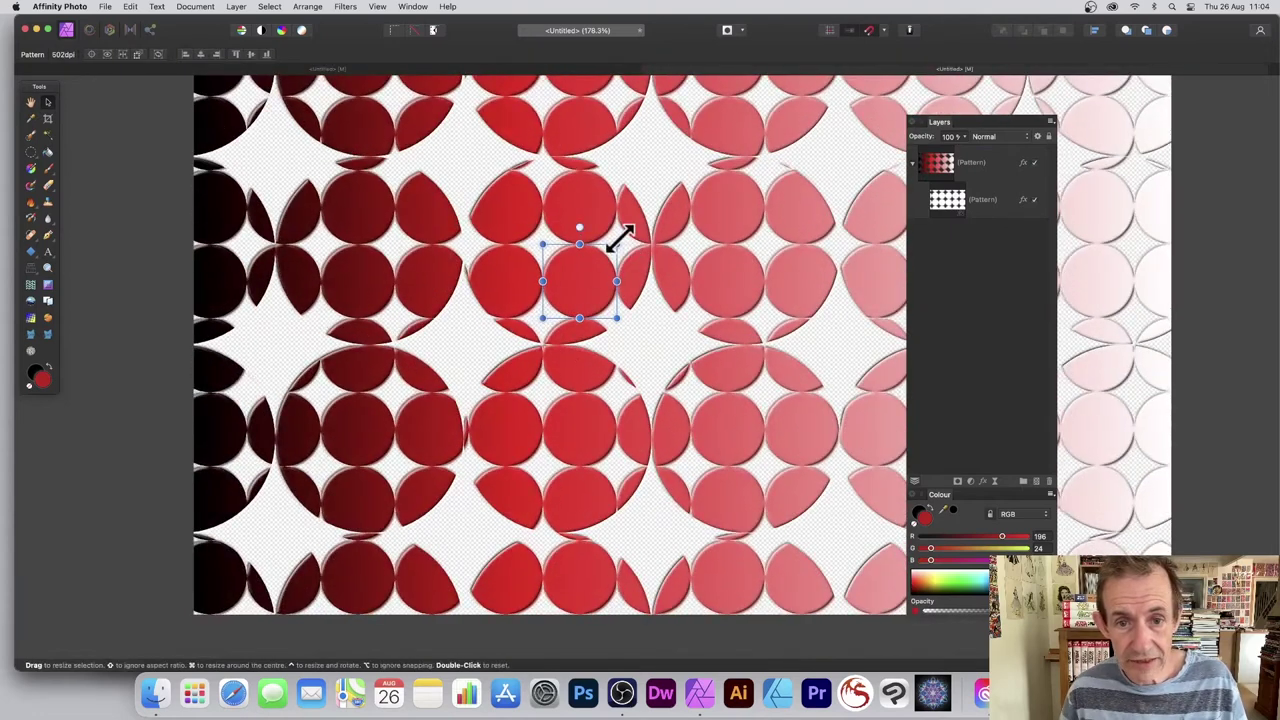
drag(617, 237, 634, 262)
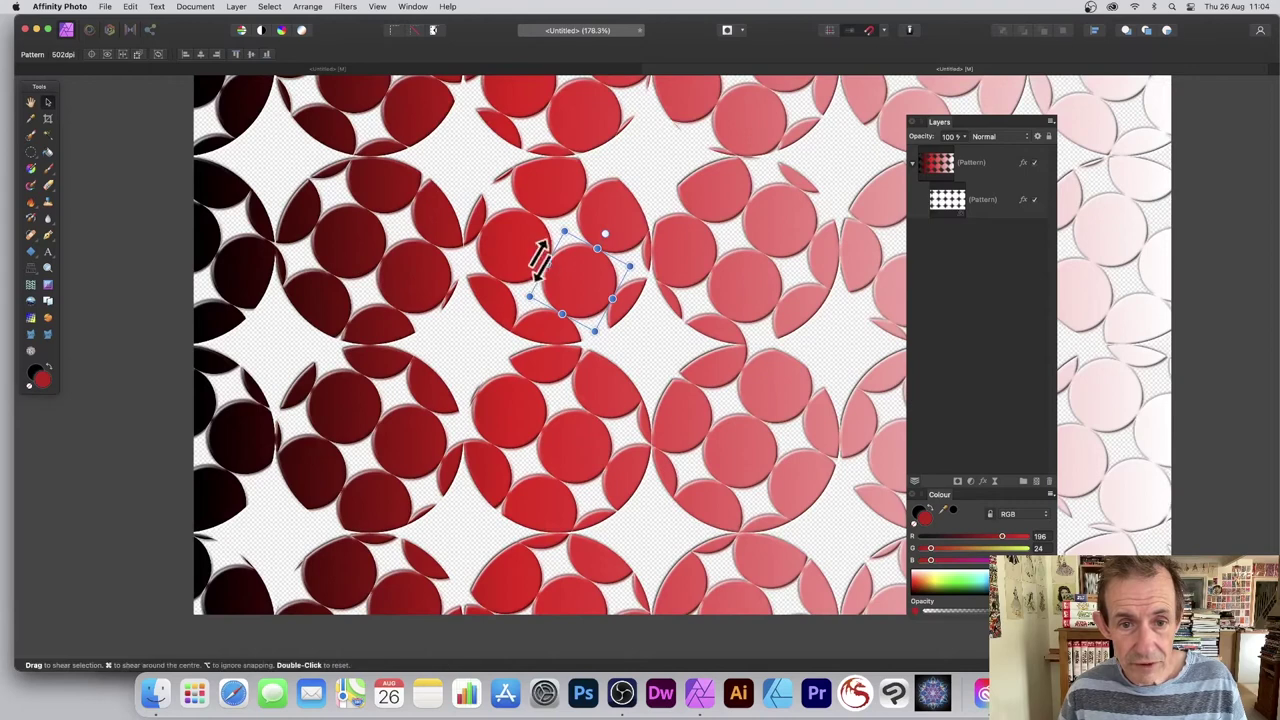
drag(537, 257, 600, 129)
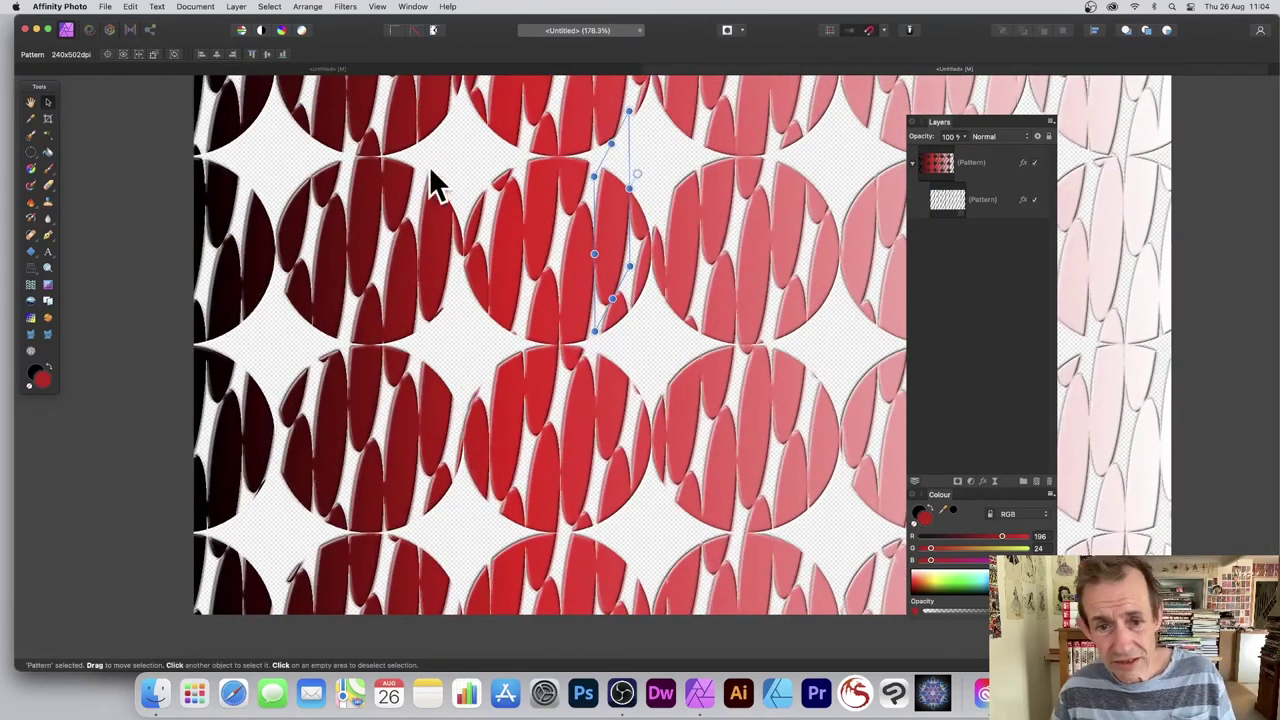
drag(594, 318, 632, 312)
drag(634, 186, 586, 263)
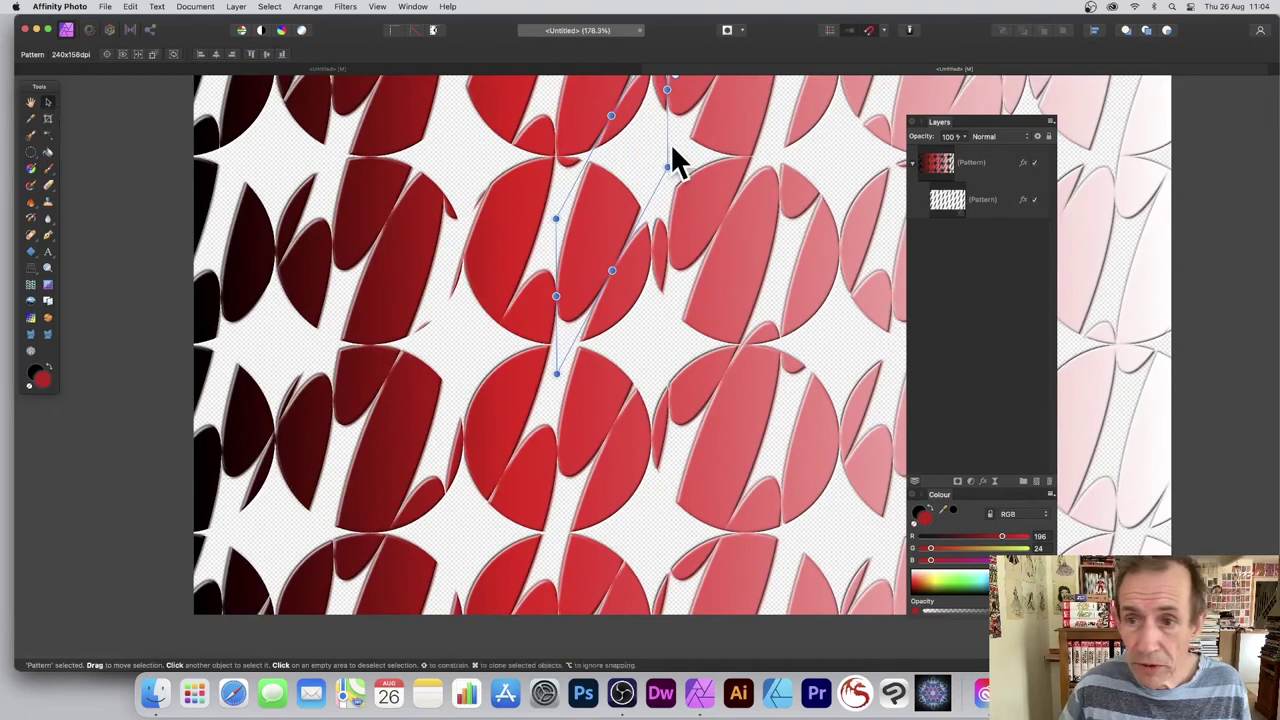
click(940, 160)
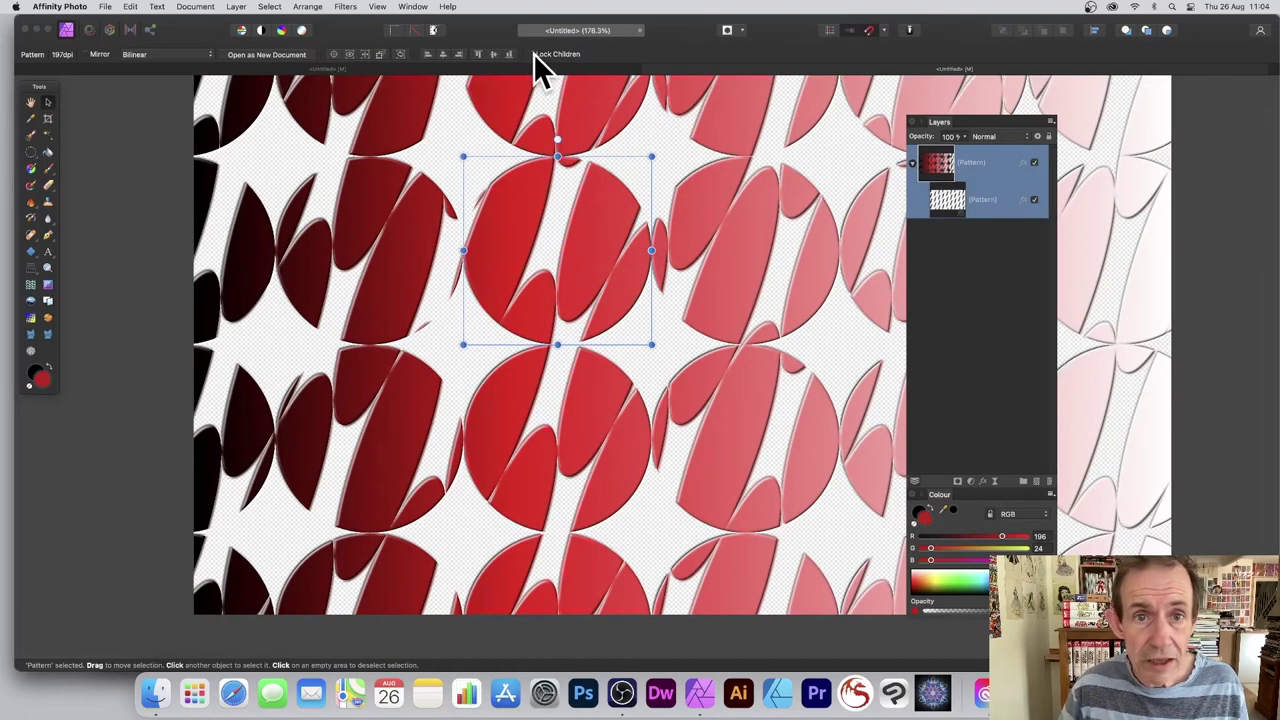
Step: Drag the parent circle tile's corner outward to enlarge it, then select the child pattern layer
drag(463, 157, 375, 160)
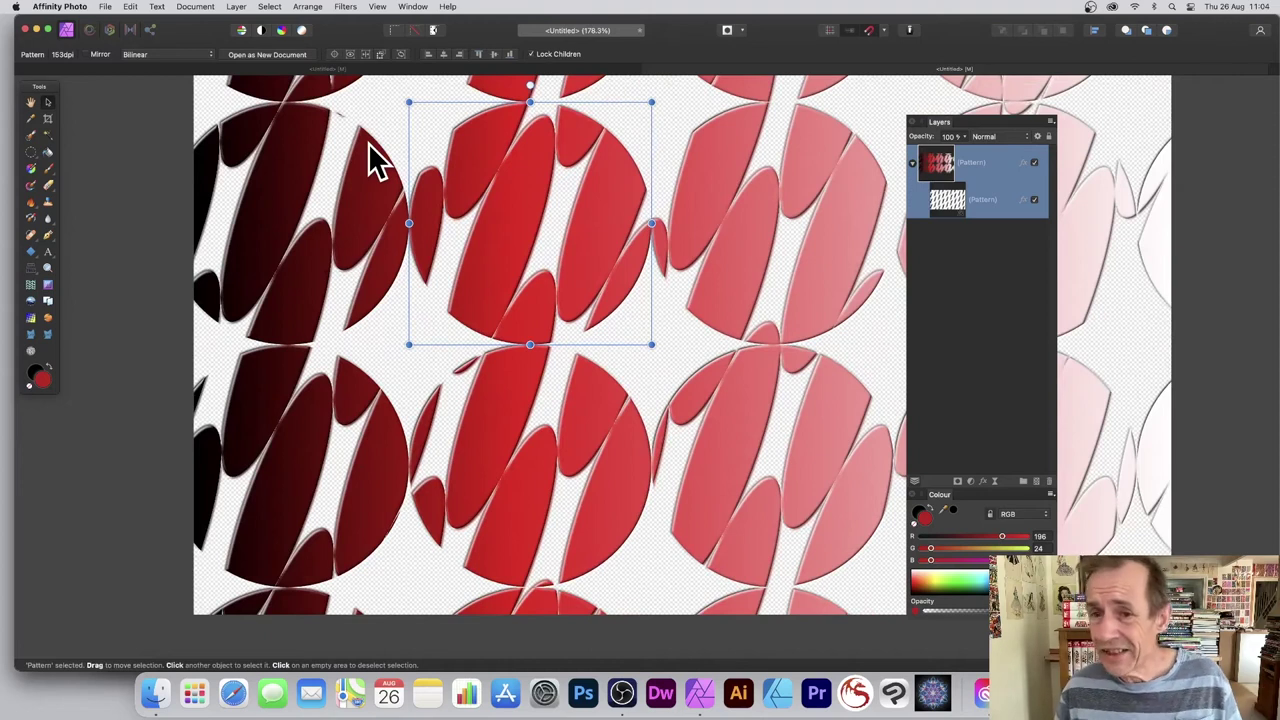
click(958, 210)
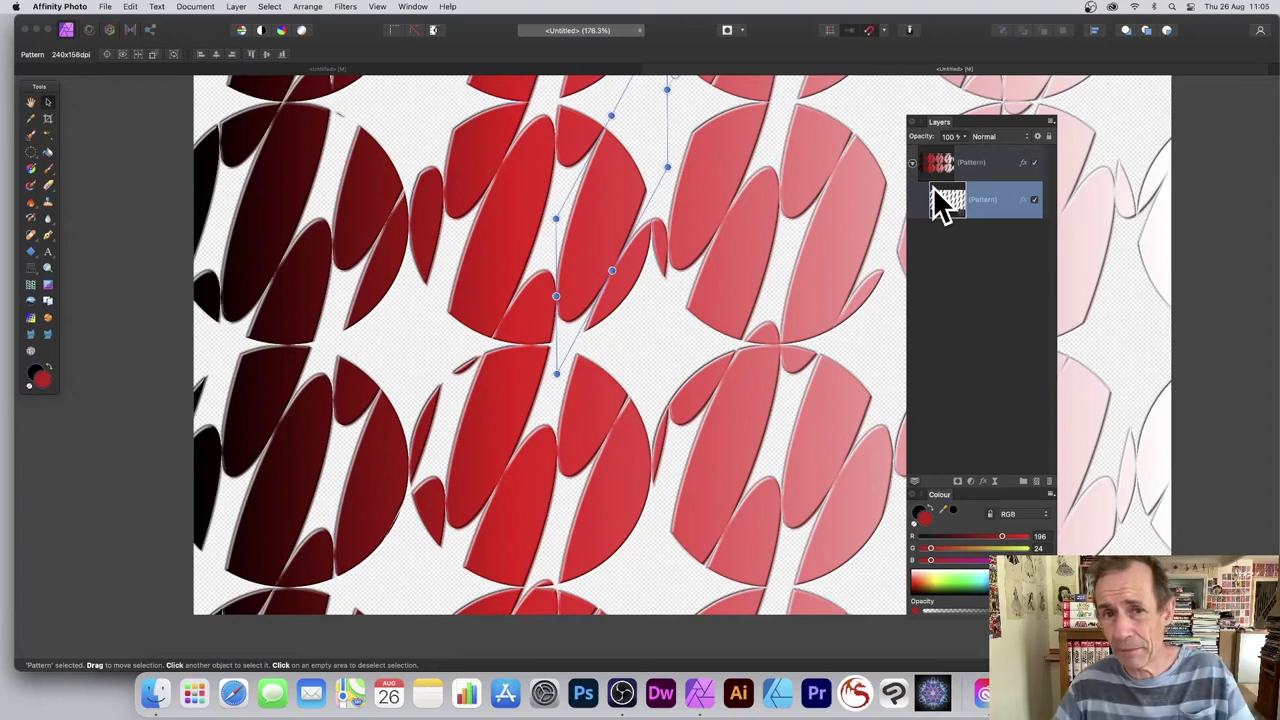